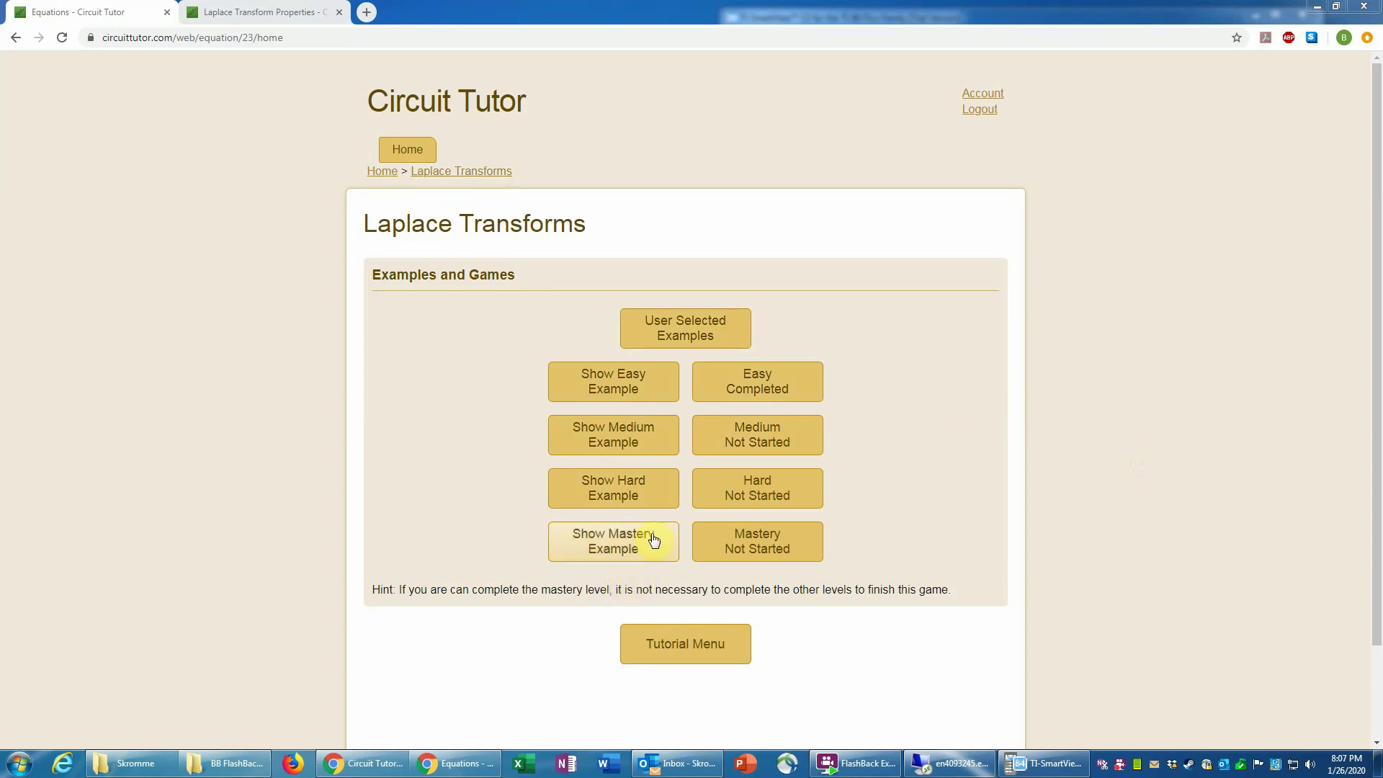
Look through a worked medium-level example, then go back to the level menu.
{"action": "left_click", "coordinate": [618, 435]}
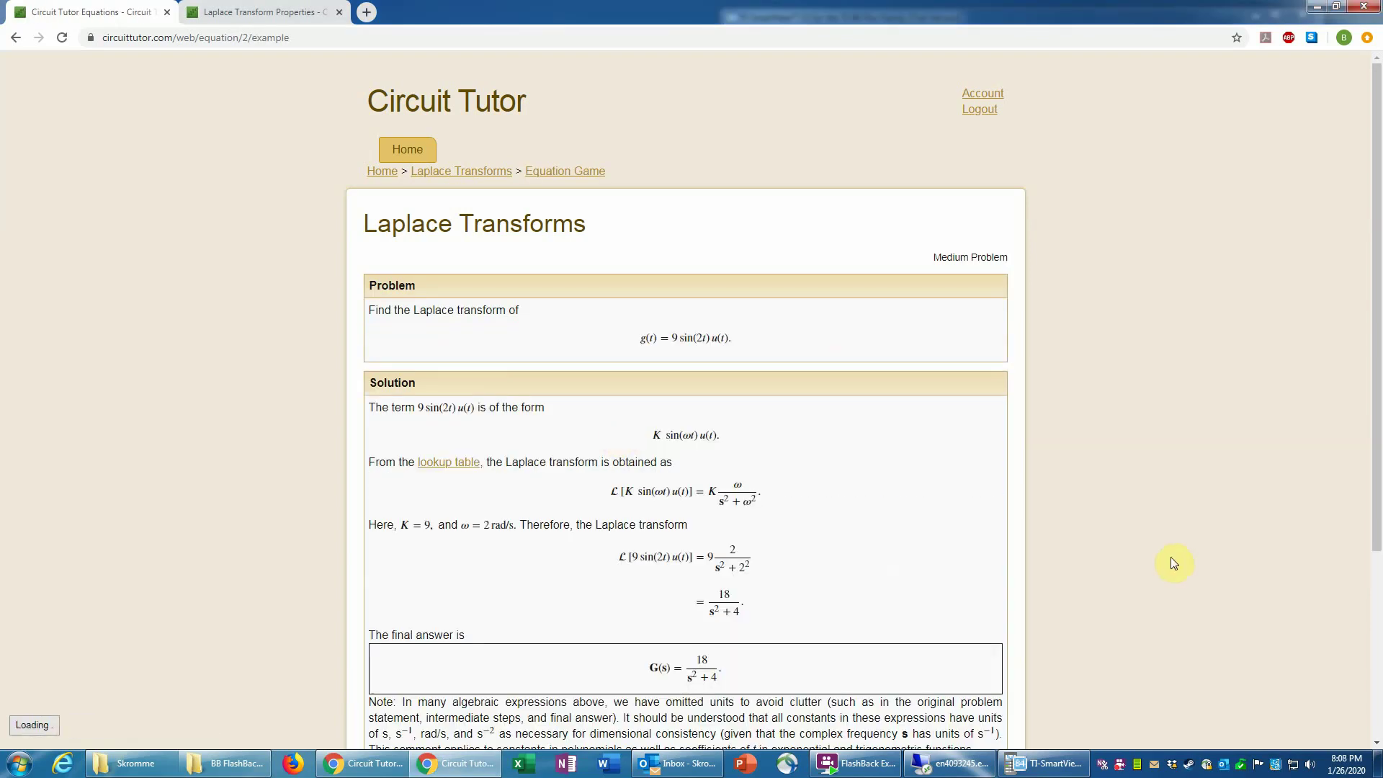
{"action": "scroll", "coordinate": [1173, 562], "scroll_direction": "down", "scroll_amount": 2}
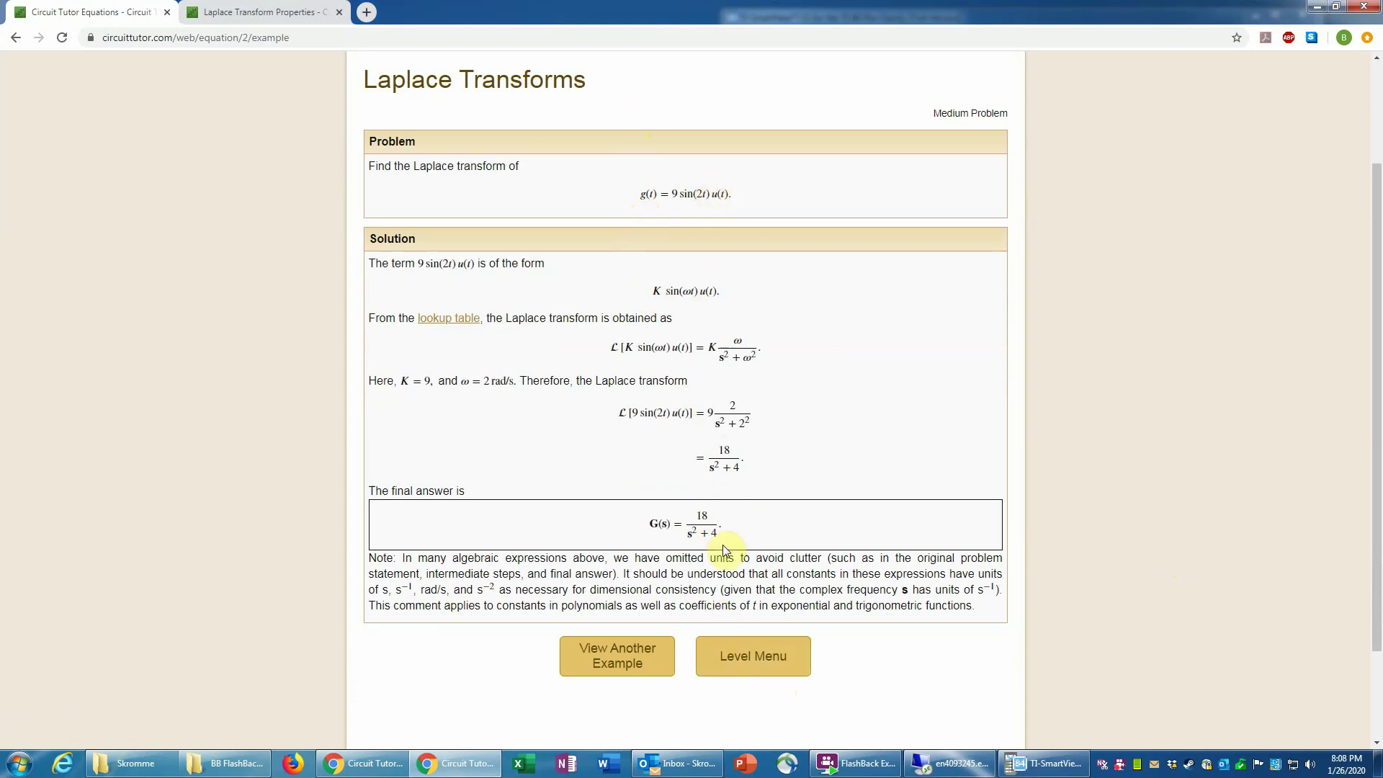
{"action": "left_click", "coordinate": [765, 664]}
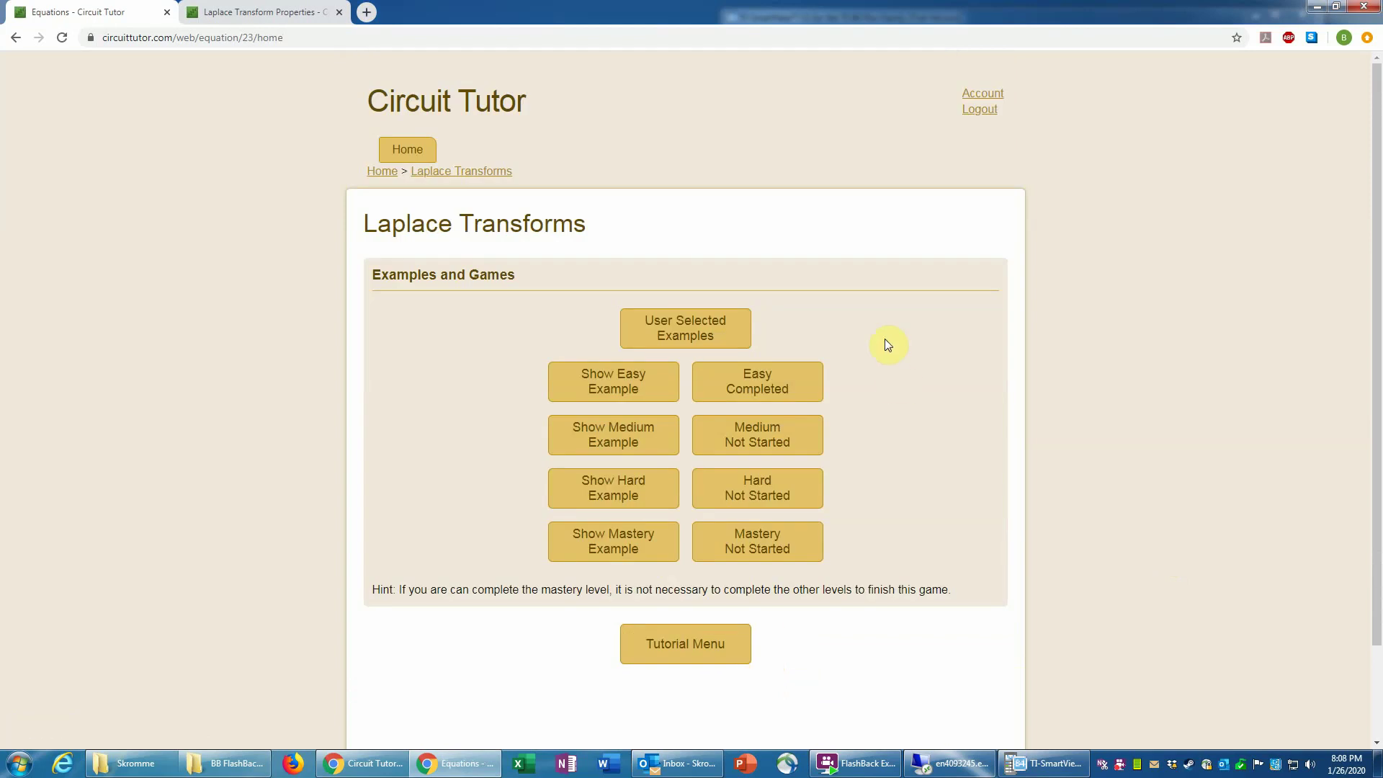
Browse the User Selected Examples types unchanged, then start the Medium-level −6cos(12t)u(t) problem.
{"action": "left_click", "coordinate": [695, 335]}
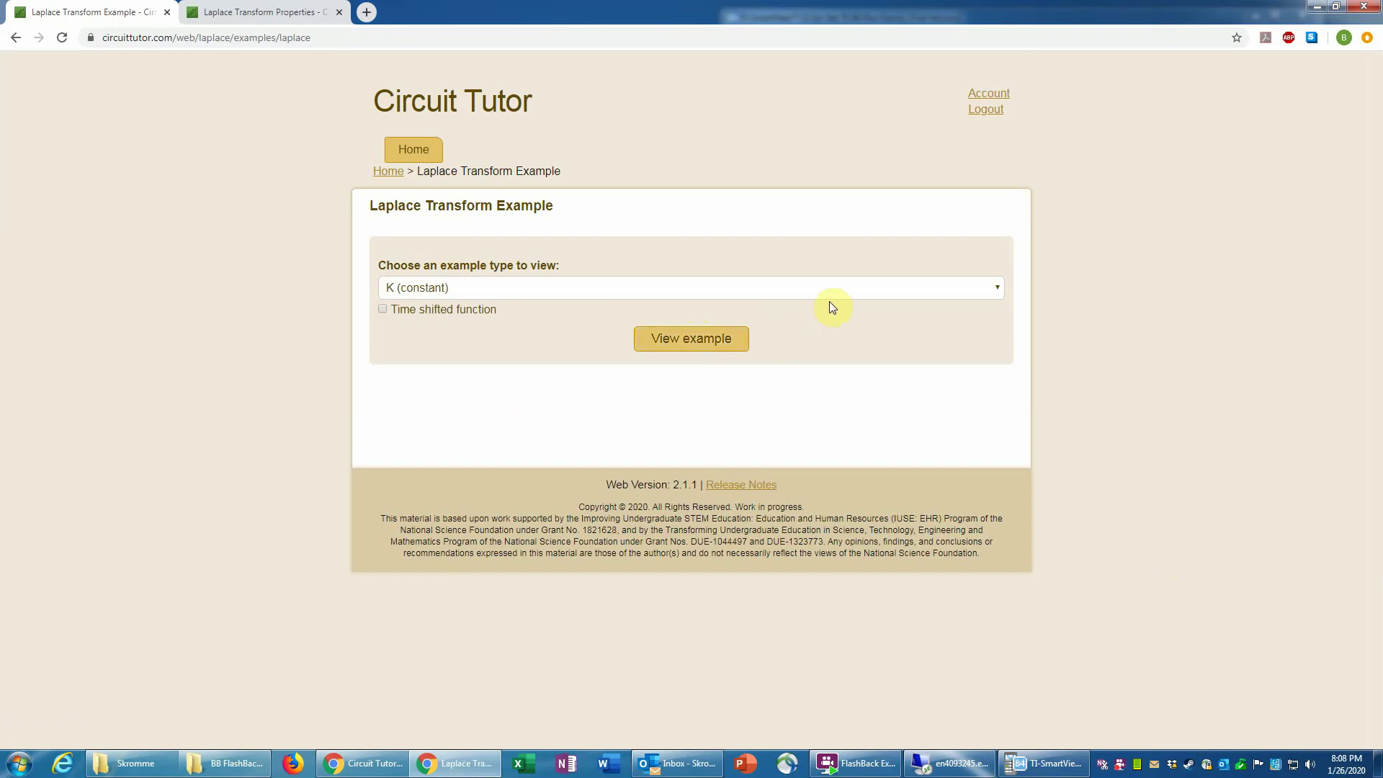
{"action": "left_click", "coordinate": [876, 297]}
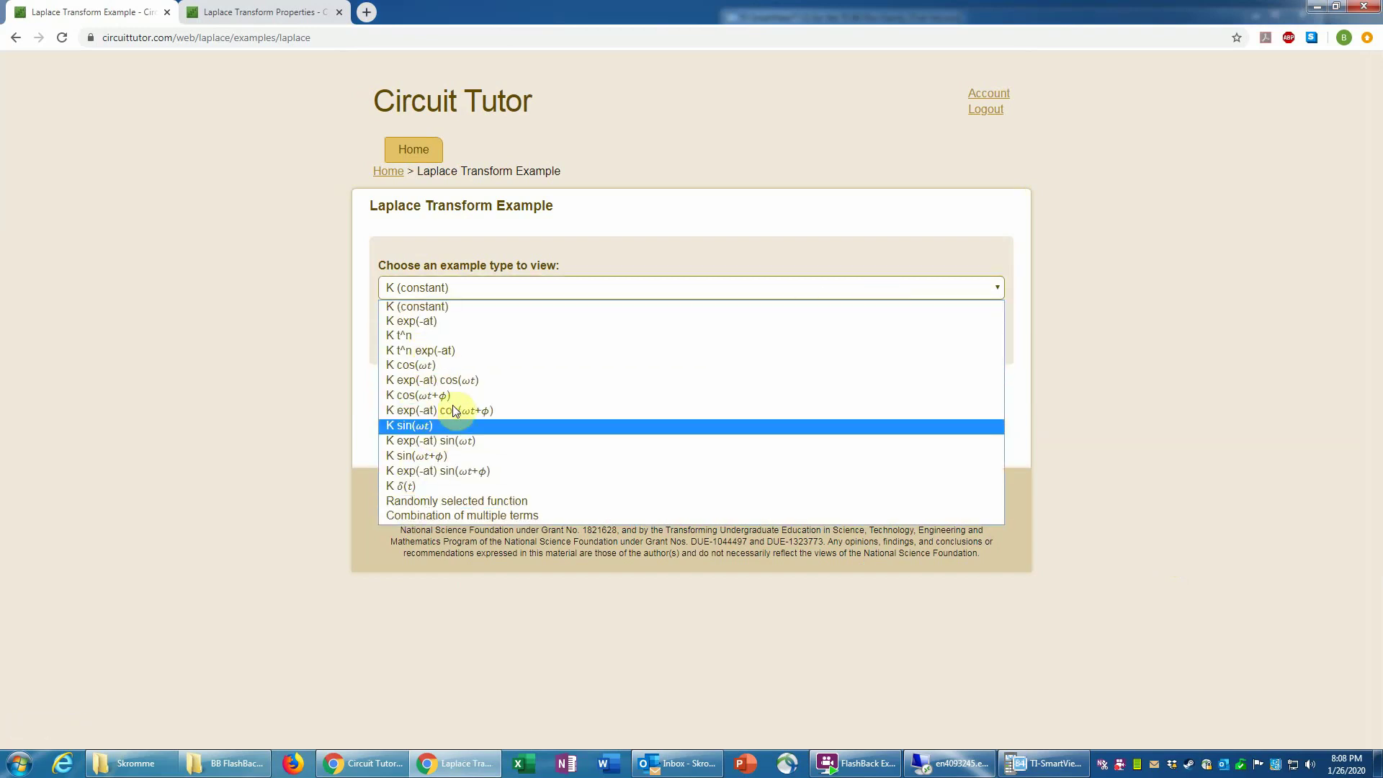
{"action": "left_click", "coordinate": [1095, 321]}
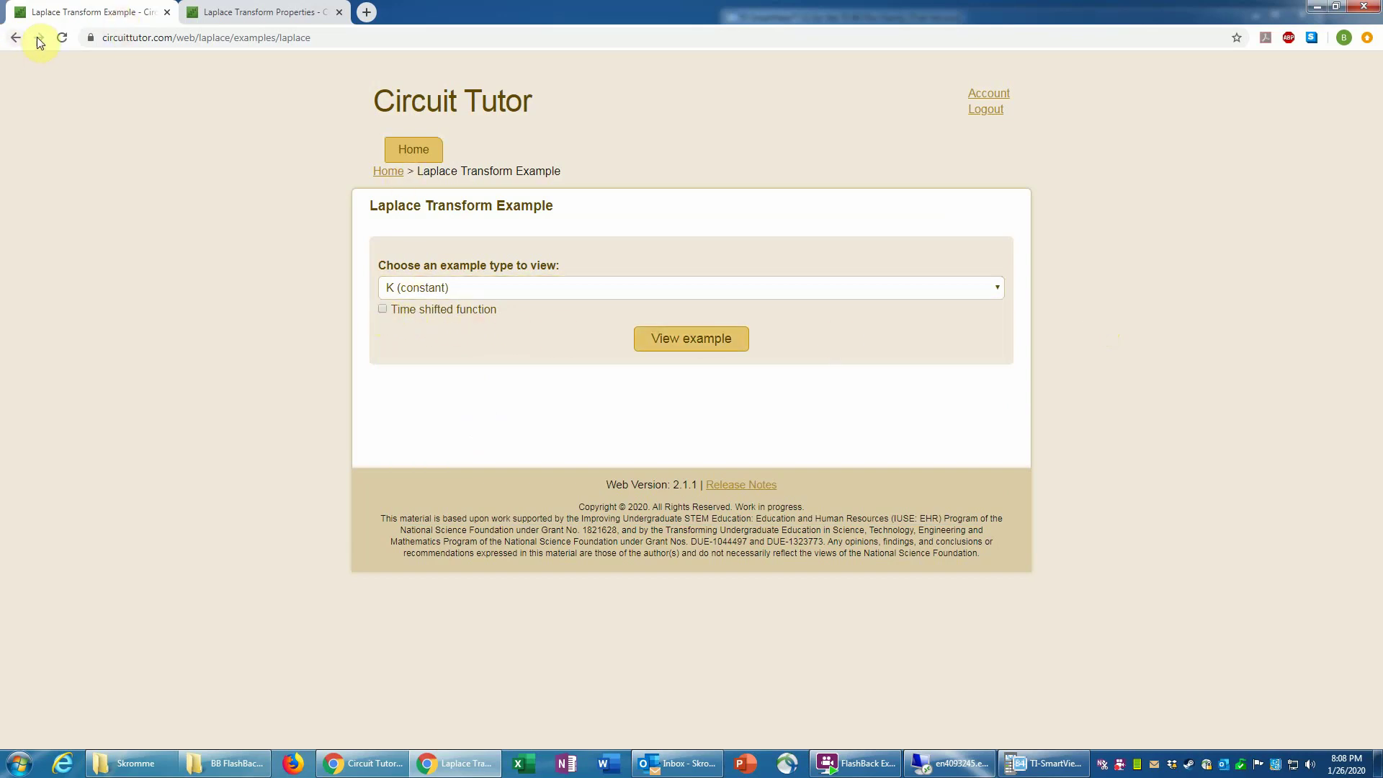
{"action": "left_click", "coordinate": [15, 38]}
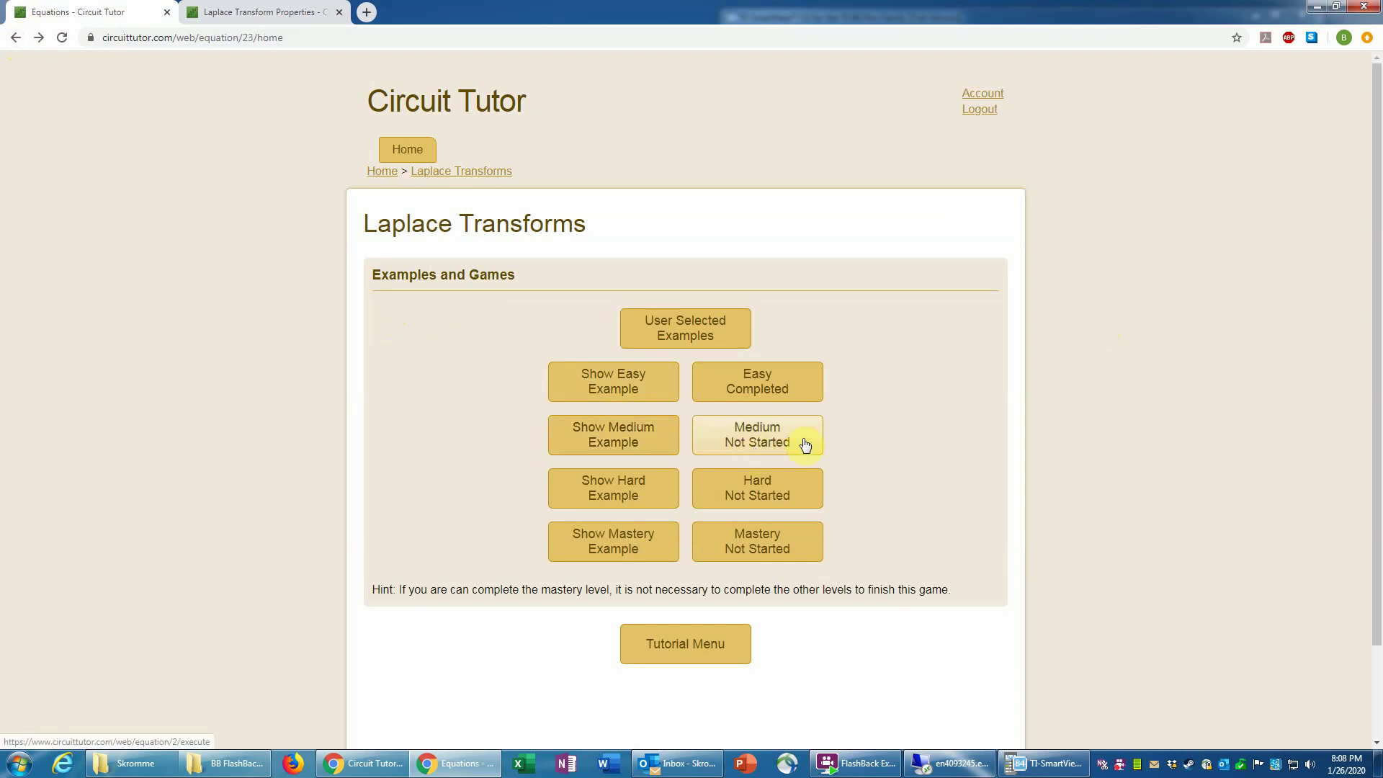
{"action": "left_click", "coordinate": [768, 442]}
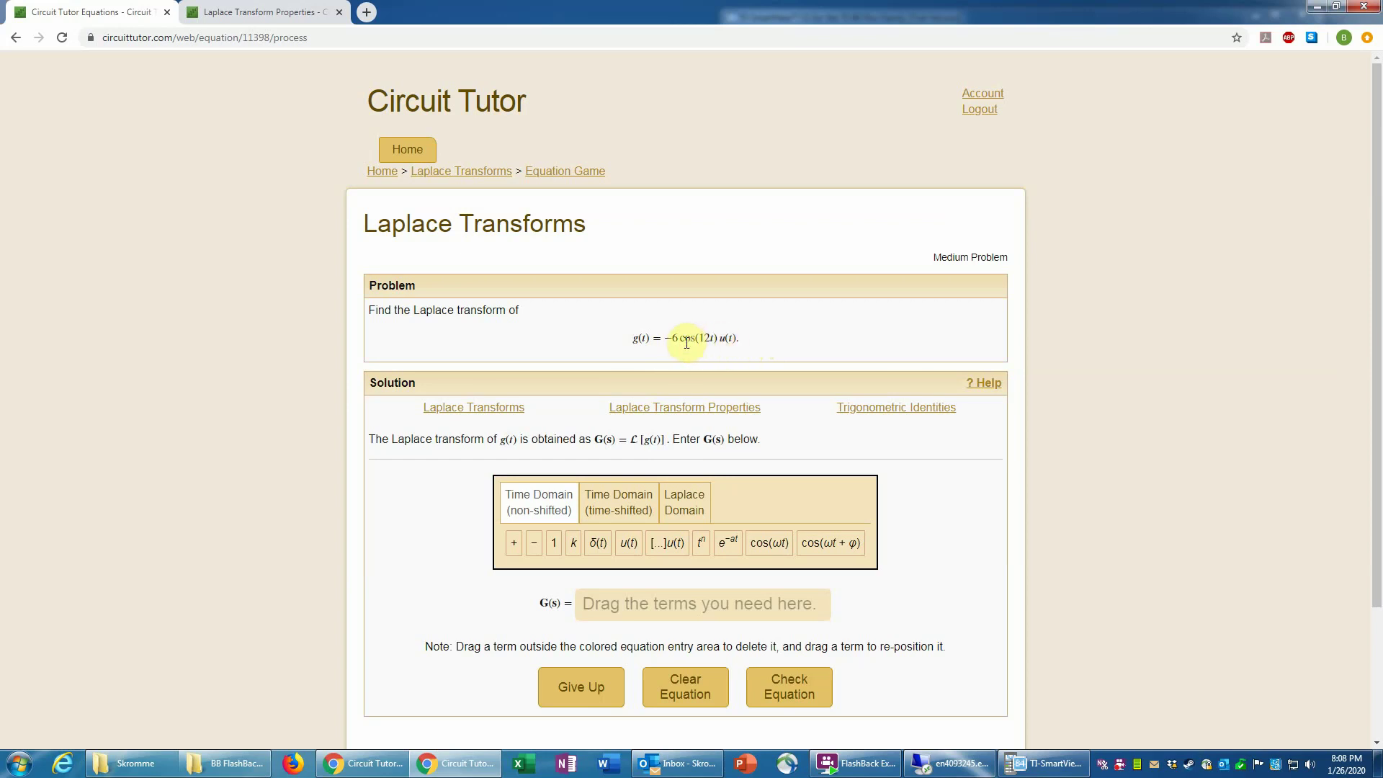
Close the leftover Laplace Transform Properties tab, keeping the −6cos(12t)u(t) problem.
{"action": "left_click", "coordinate": [341, 16]}
Open the Laplace Transform Properties table showing rules such as homogeneity.
{"action": "left_click", "coordinate": [708, 410]}
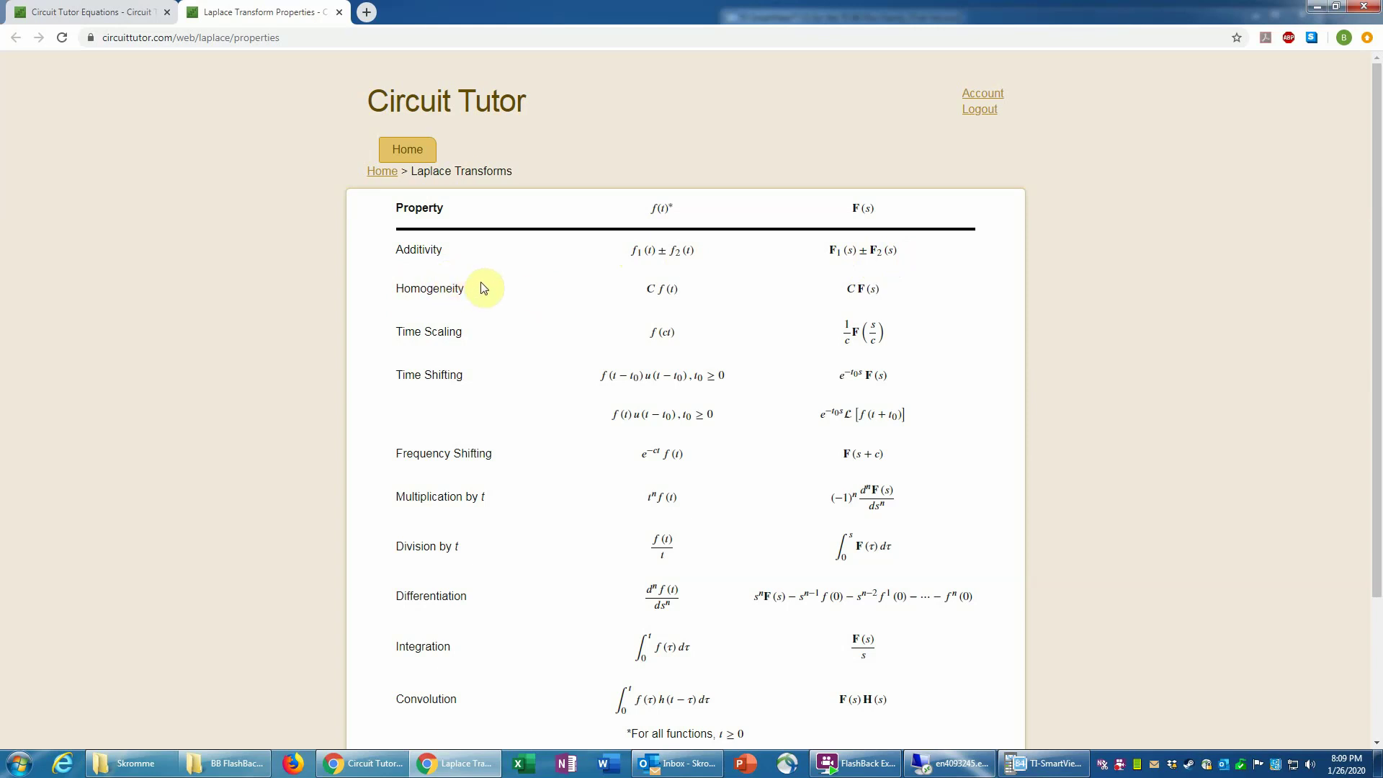
Return to the −6cos(12t)u(t) problem, opening and then closing the transform-pairs table tab.
{"action": "left_click", "coordinate": [108, 15]}
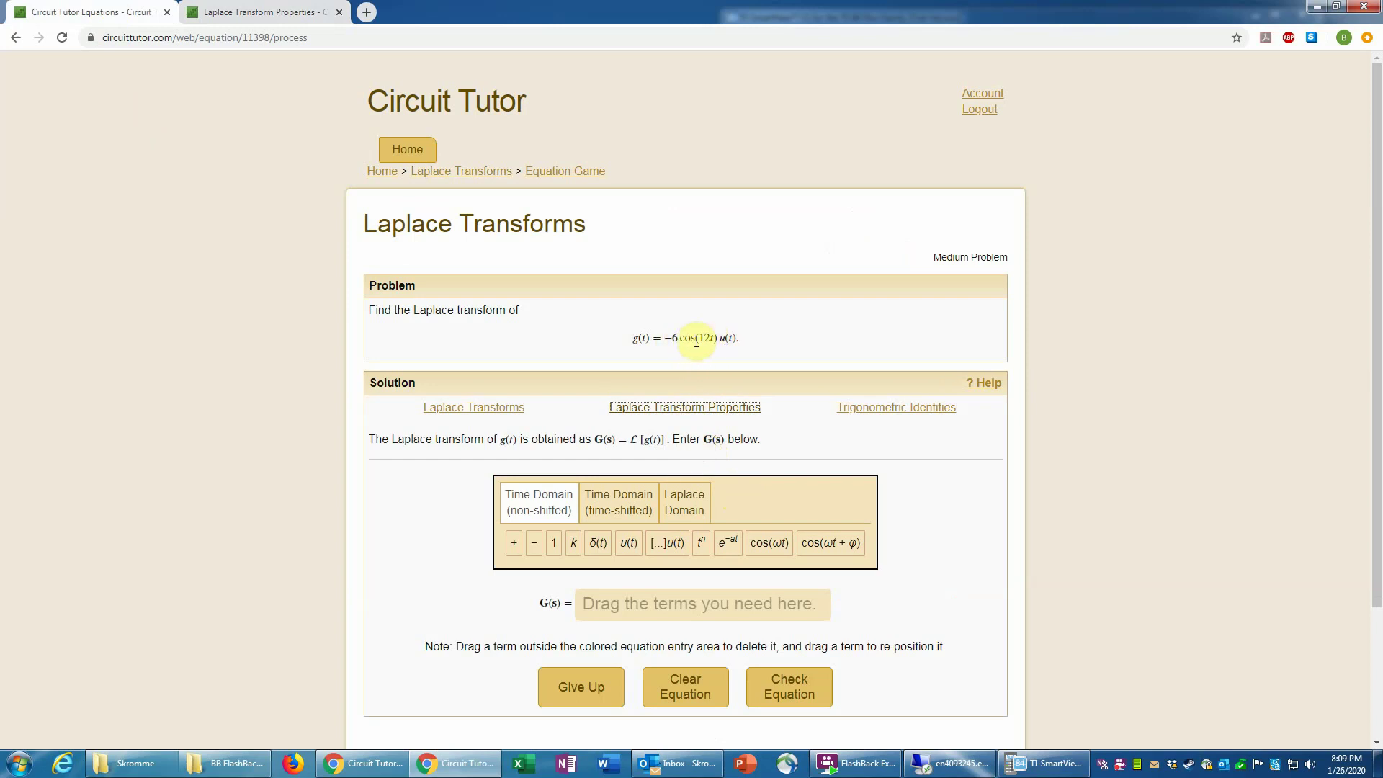
{"action": "left_click", "coordinate": [479, 408]}
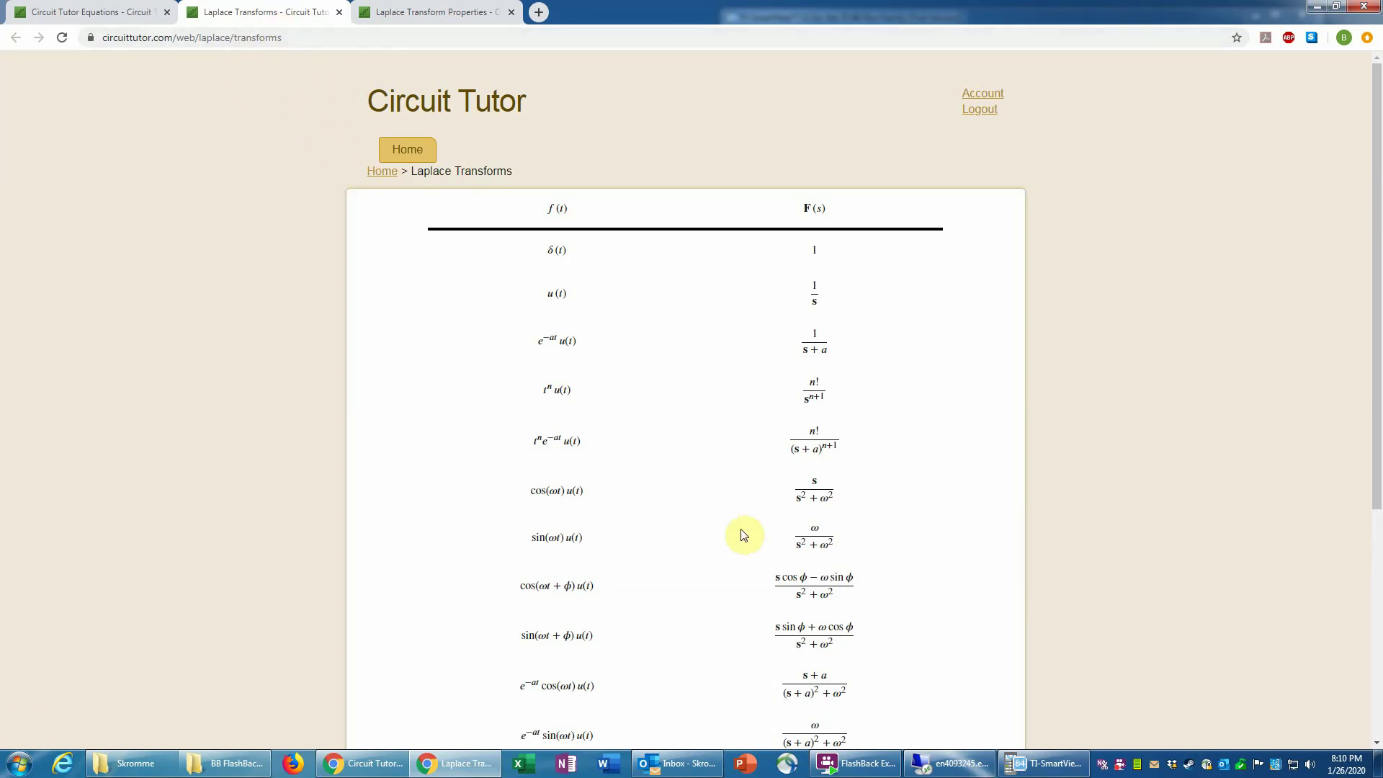
{"action": "left_click", "coordinate": [338, 12]}
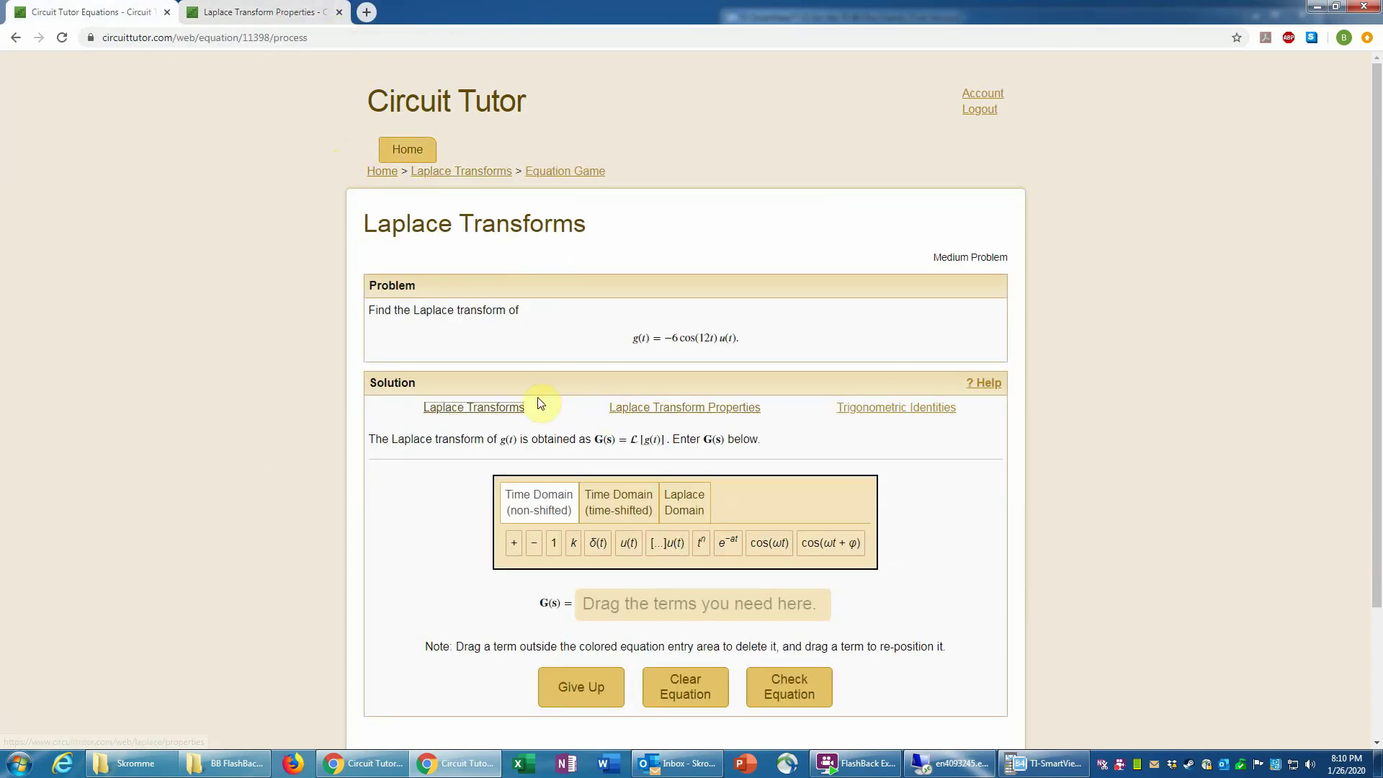
Open the transform-pairs table in its own window on the right, with a taller problem window left.
{"action": "right_click", "coordinate": [487, 409]}
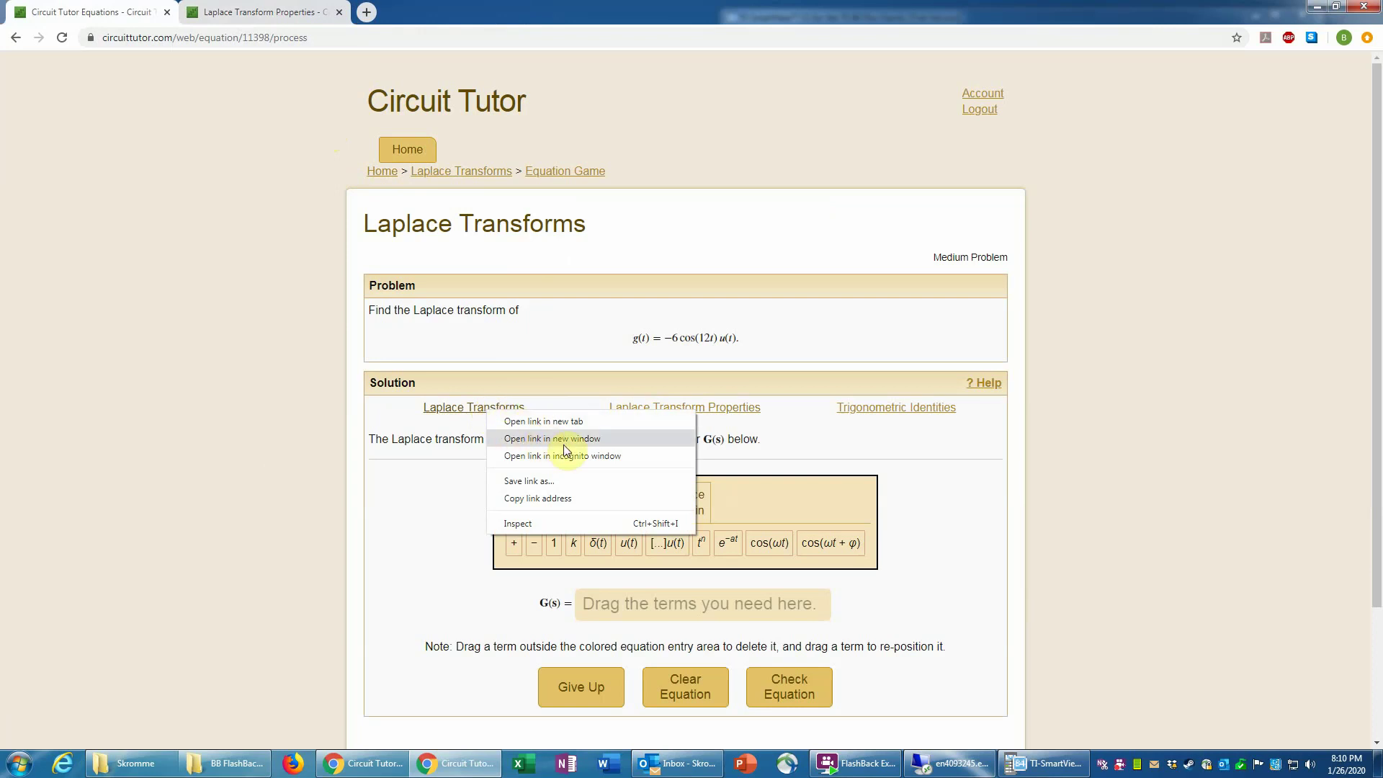
{"action": "left_click", "coordinate": [602, 439]}
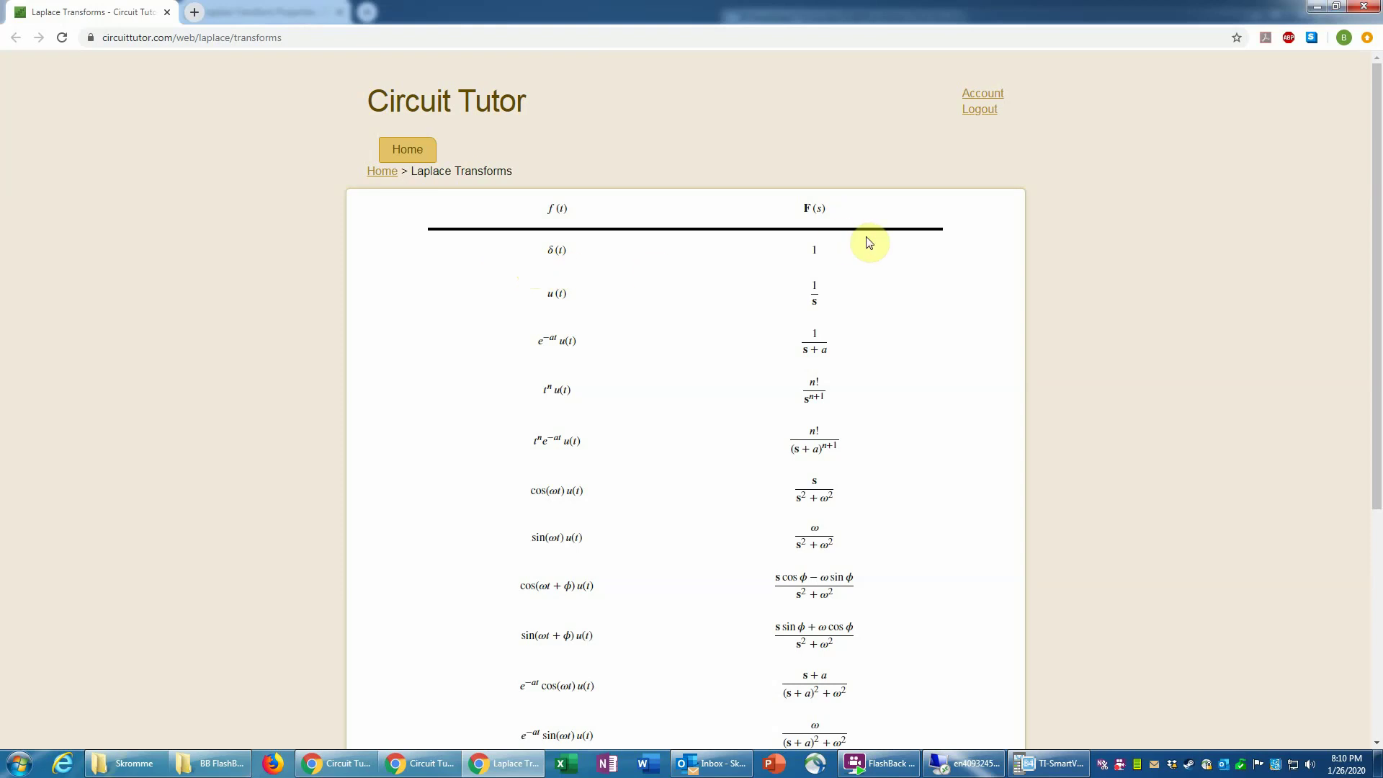
{"action": "left_click", "coordinate": [1335, 6]}
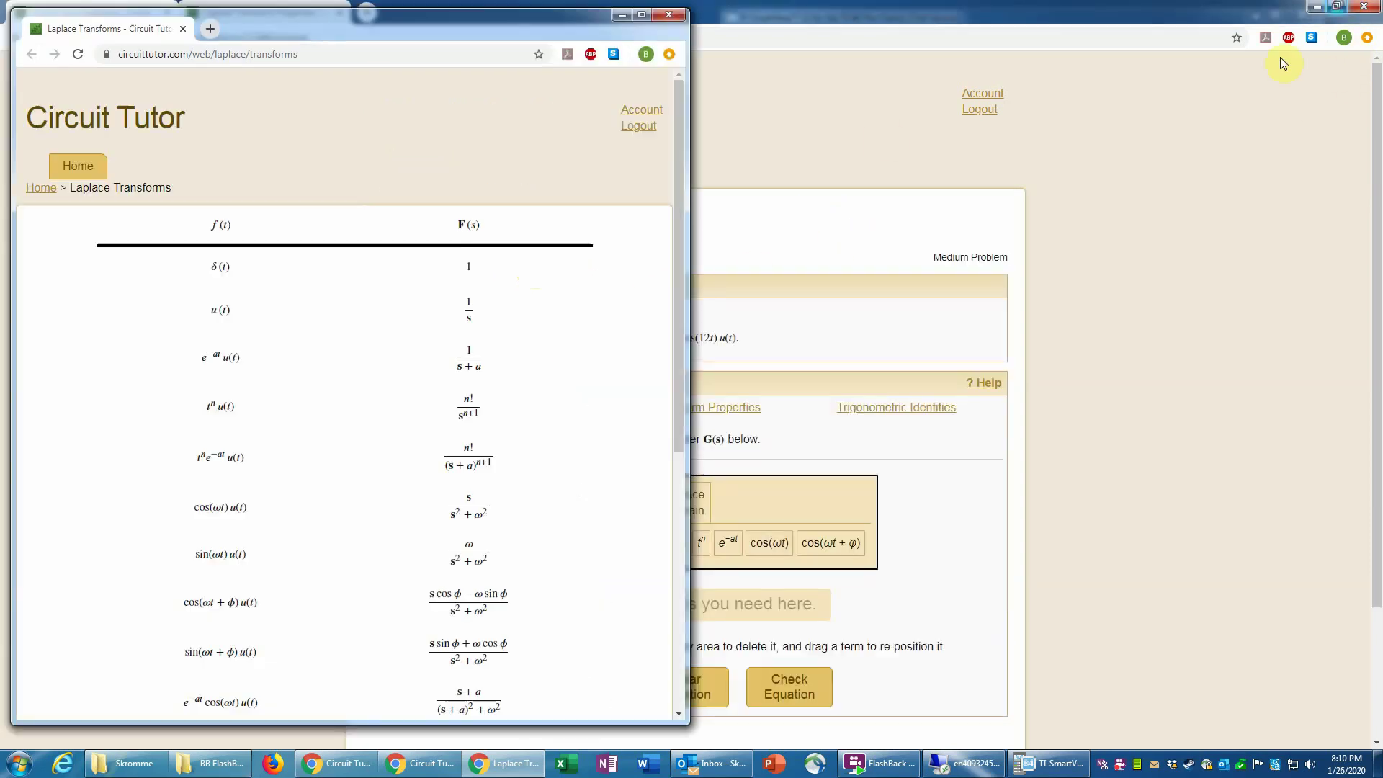
{"action": "left_click_drag", "start_coordinate": [342, 16], "coordinate": [1018, 36]}
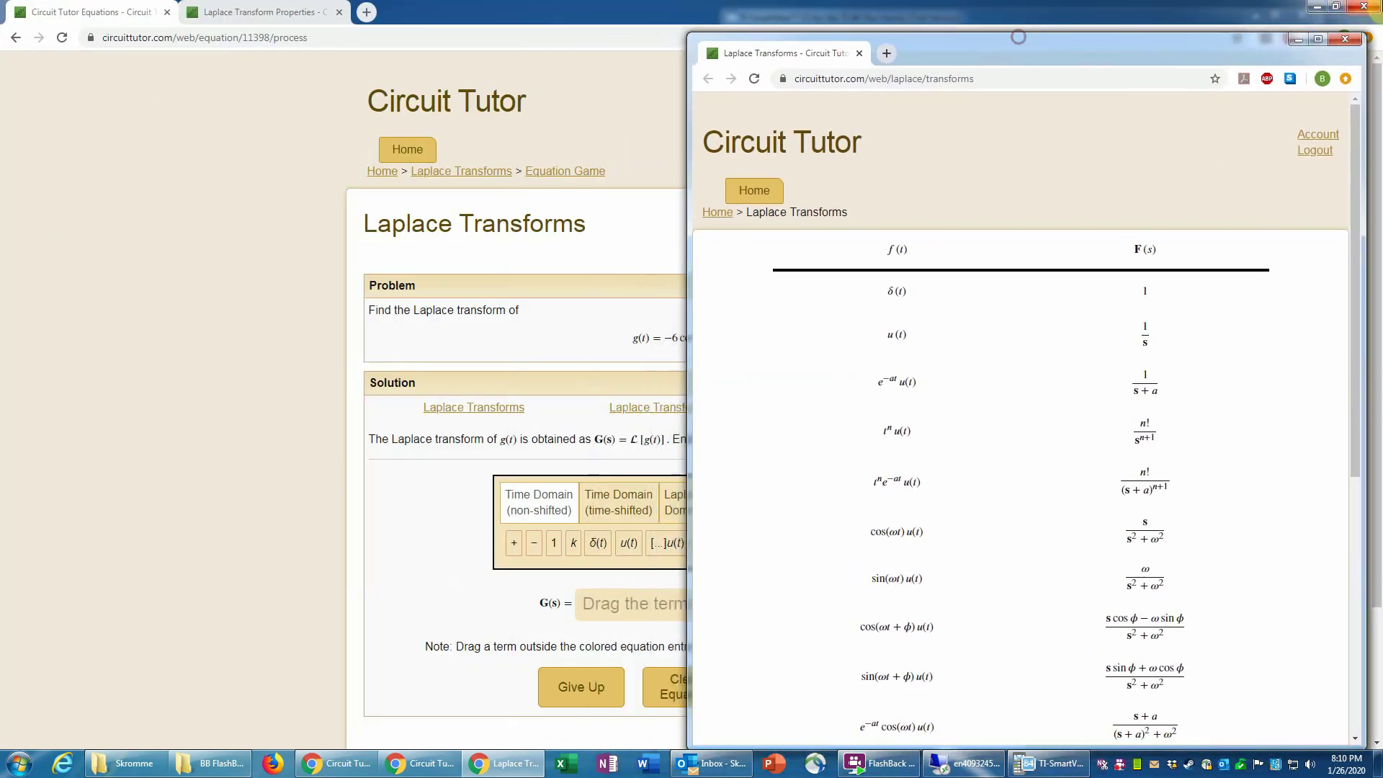
{"action": "left_click", "coordinate": [1335, 6]}
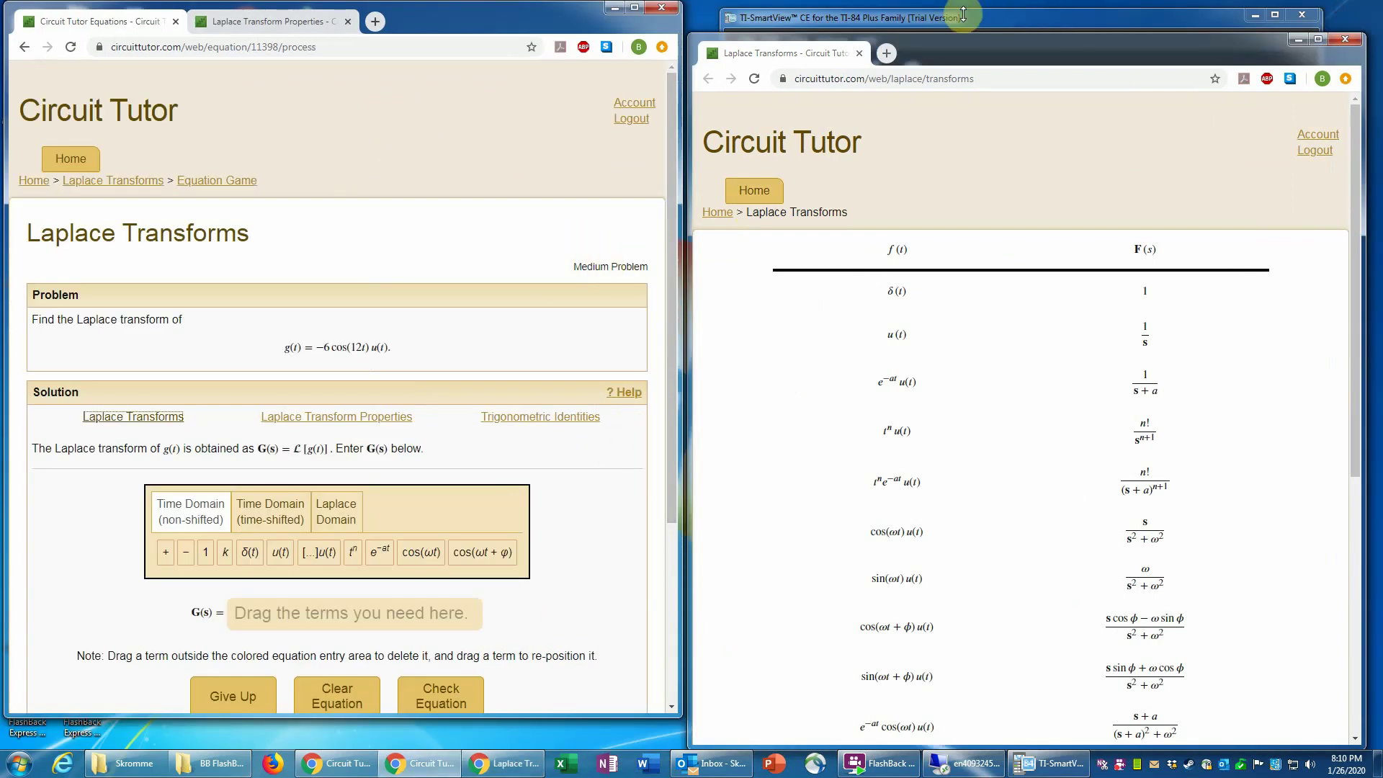
{"action": "left_click_drag", "start_coordinate": [919, 38], "coordinate": [916, 11]}
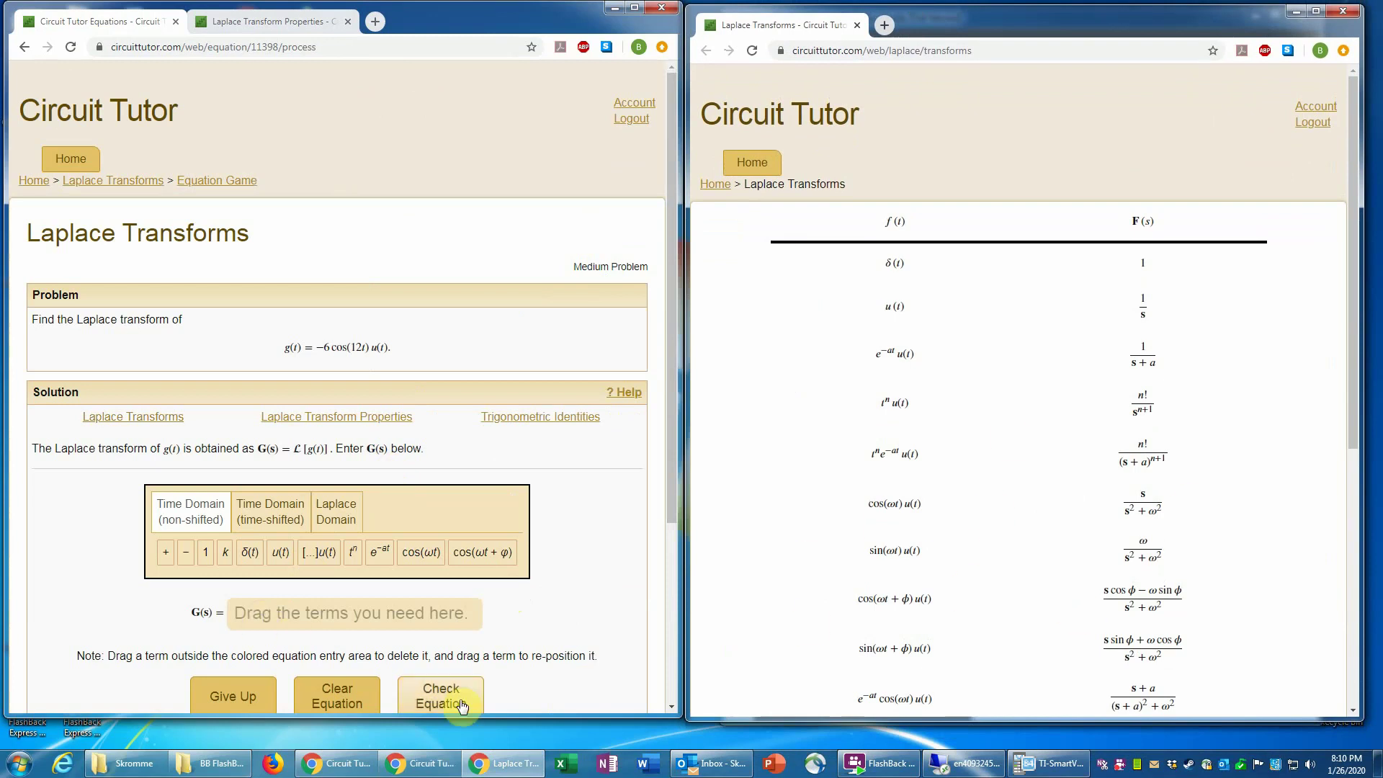
{"action": "left_click_drag", "start_coordinate": [681, 716], "coordinate": [682, 735]}
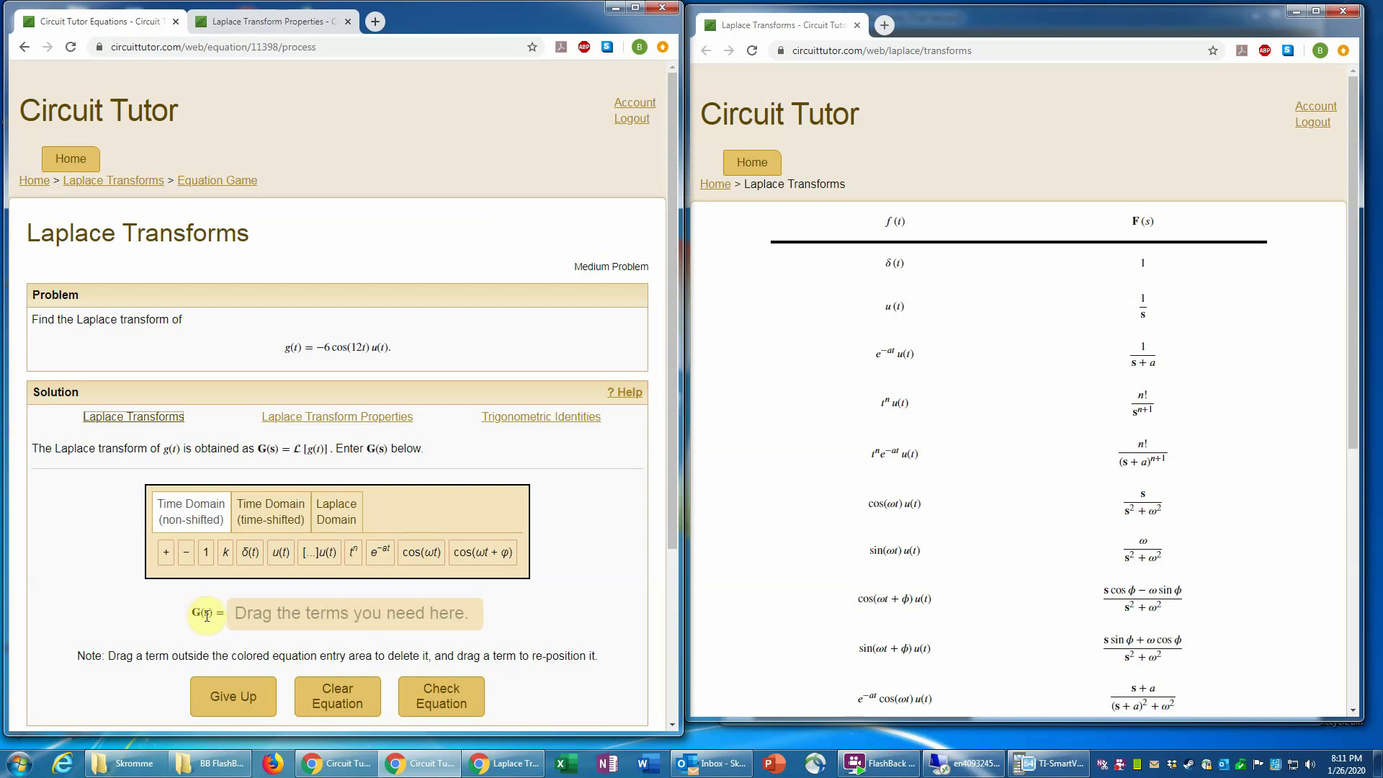
Switch the term palette from time-shifted terms to Laplace-domain terms like (s²+ω²).
{"action": "left_click", "coordinate": [257, 513]}
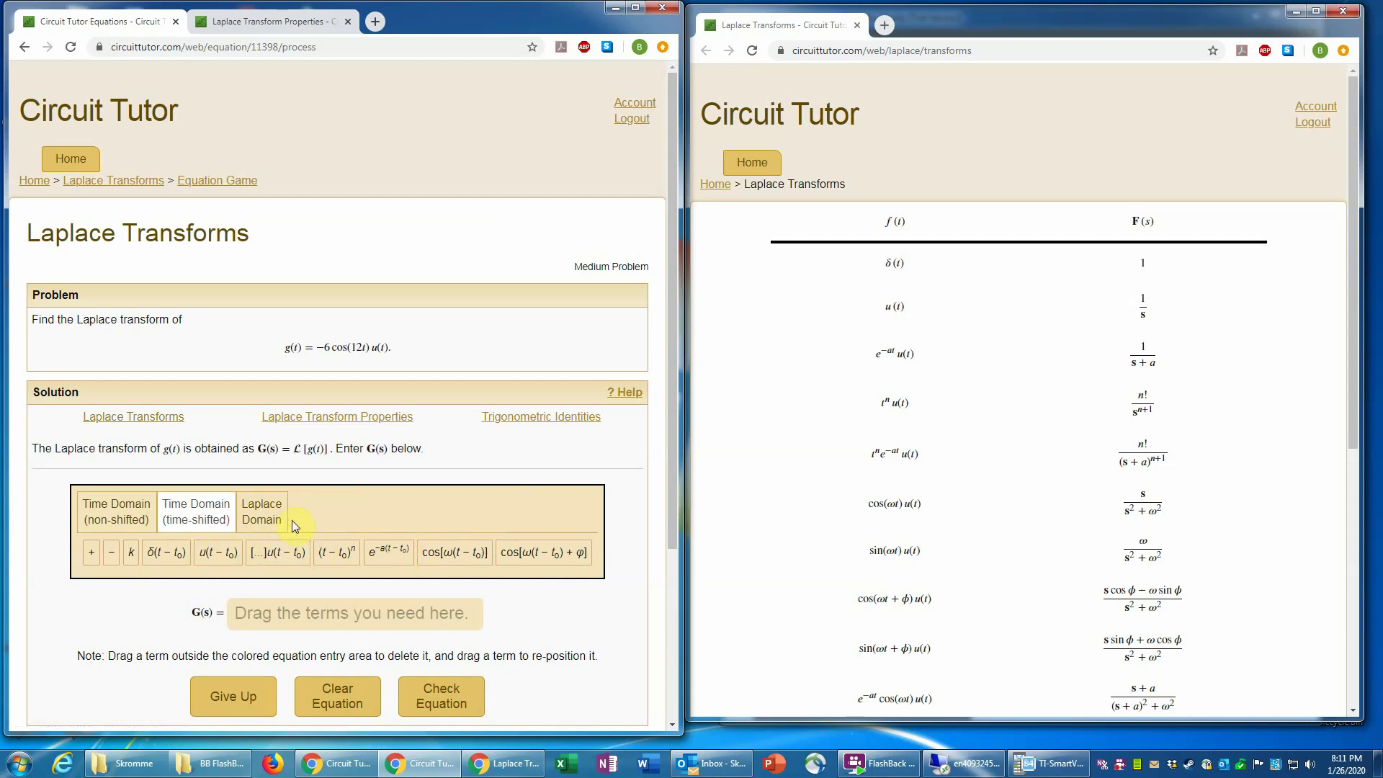
{"action": "left_click", "coordinate": [263, 513]}
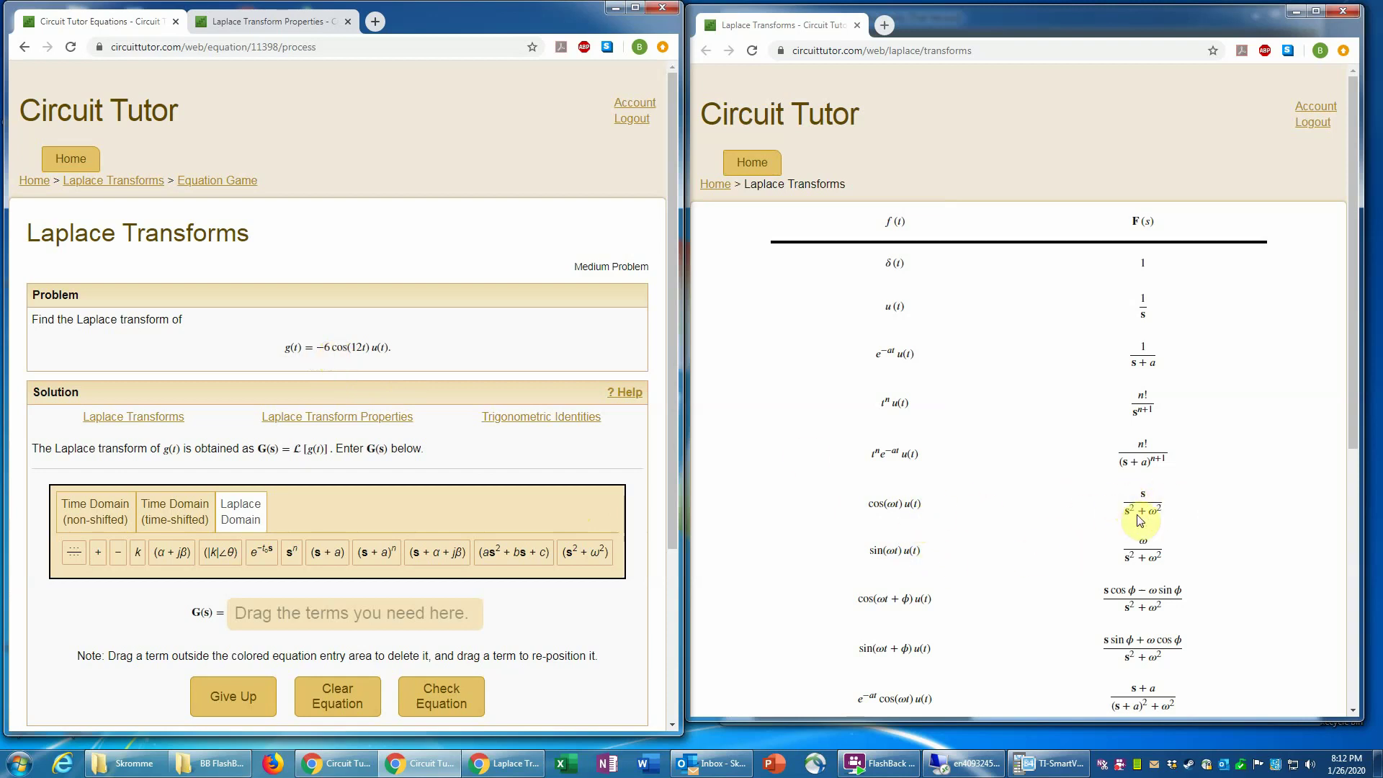
Build a fraction in G(s) and drop the (s²+ω²) term into its denominator.
{"action": "left_click", "coordinate": [72, 556]}
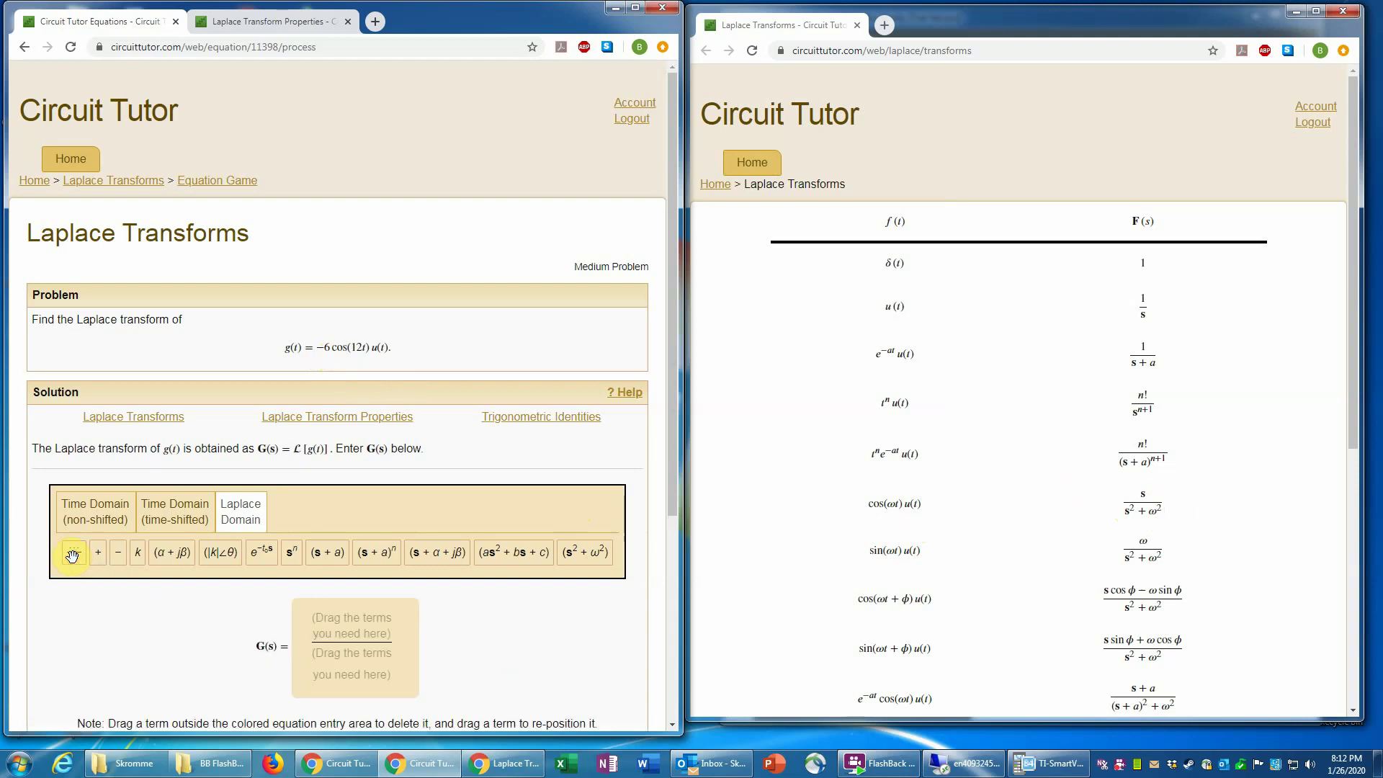
{"action": "left_click_drag", "start_coordinate": [364, 642], "coordinate": [501, 641]}
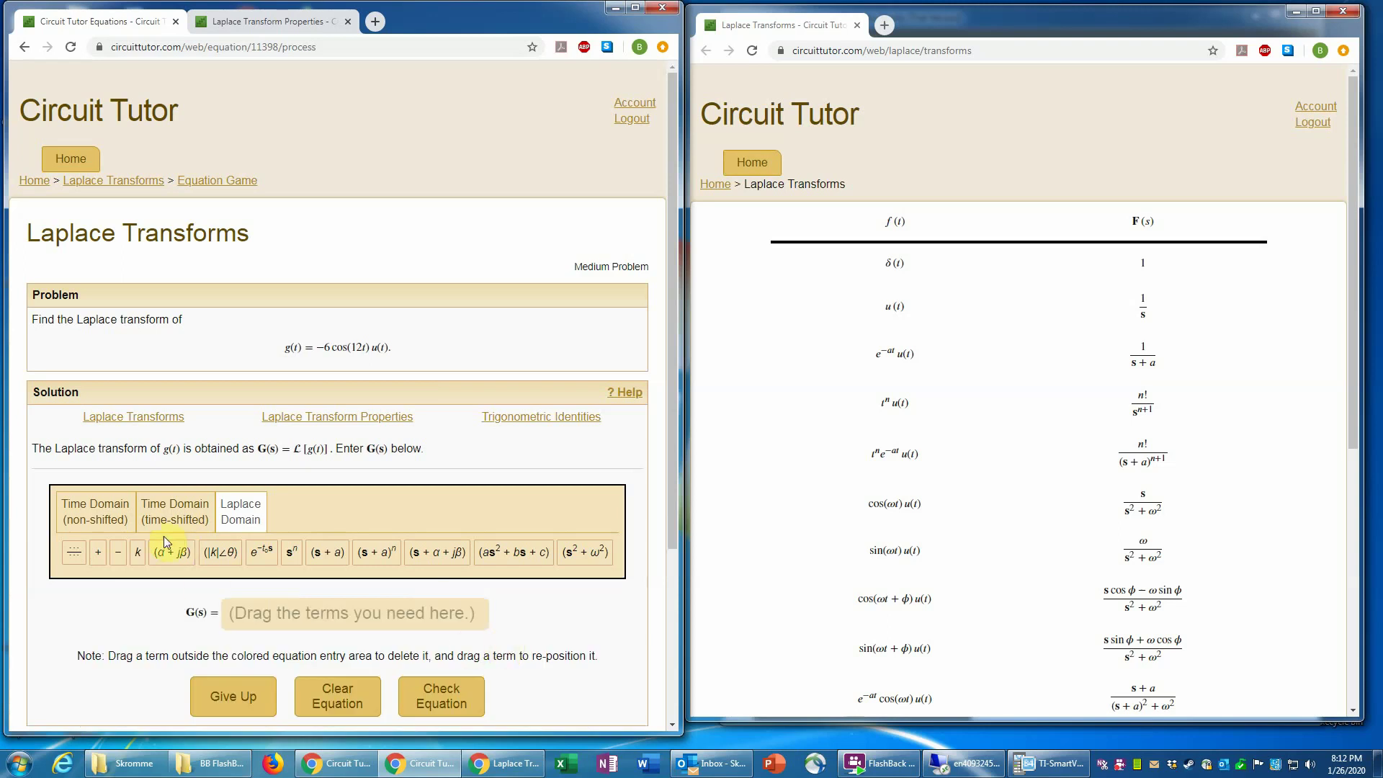
{"action": "left_click_drag", "start_coordinate": [73, 553], "coordinate": [281, 620]}
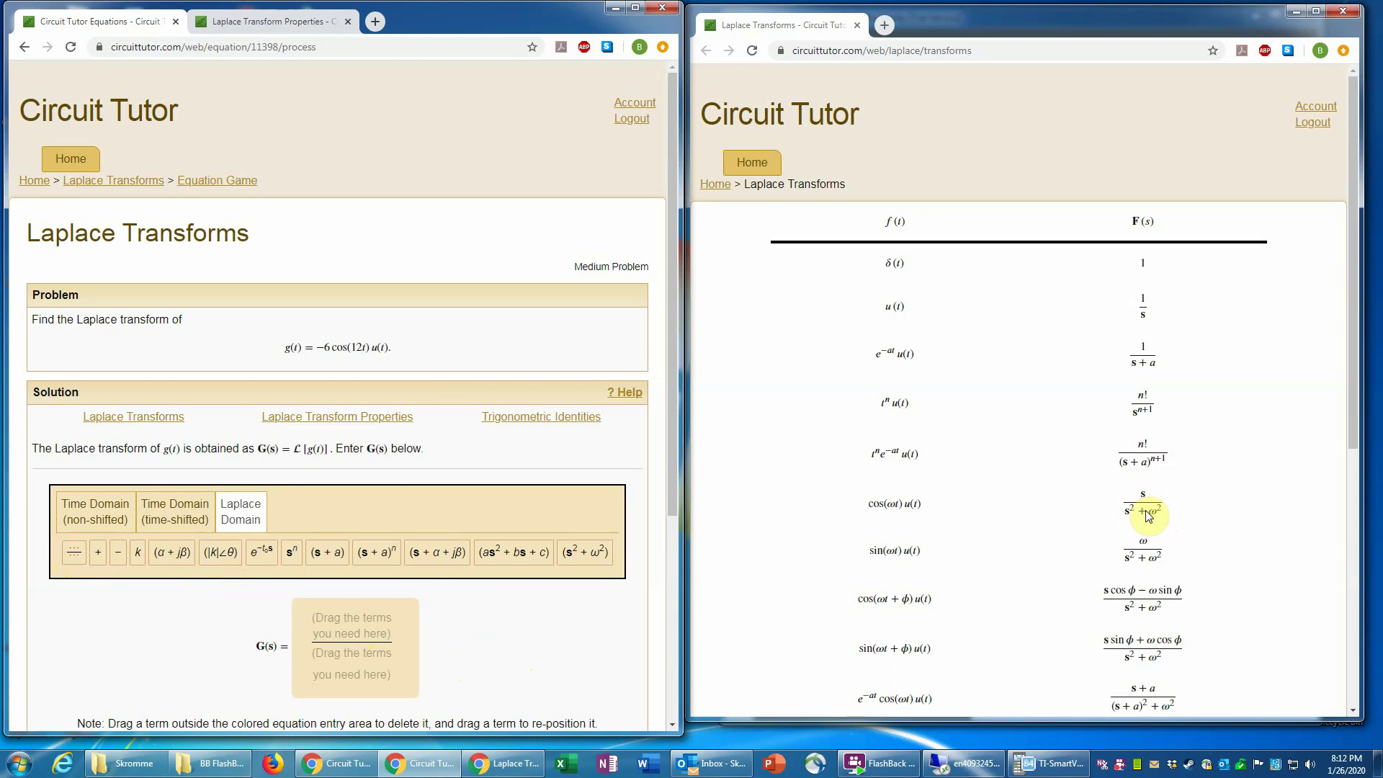
{"action": "left_click_drag", "start_coordinate": [588, 553], "coordinate": [365, 666]}
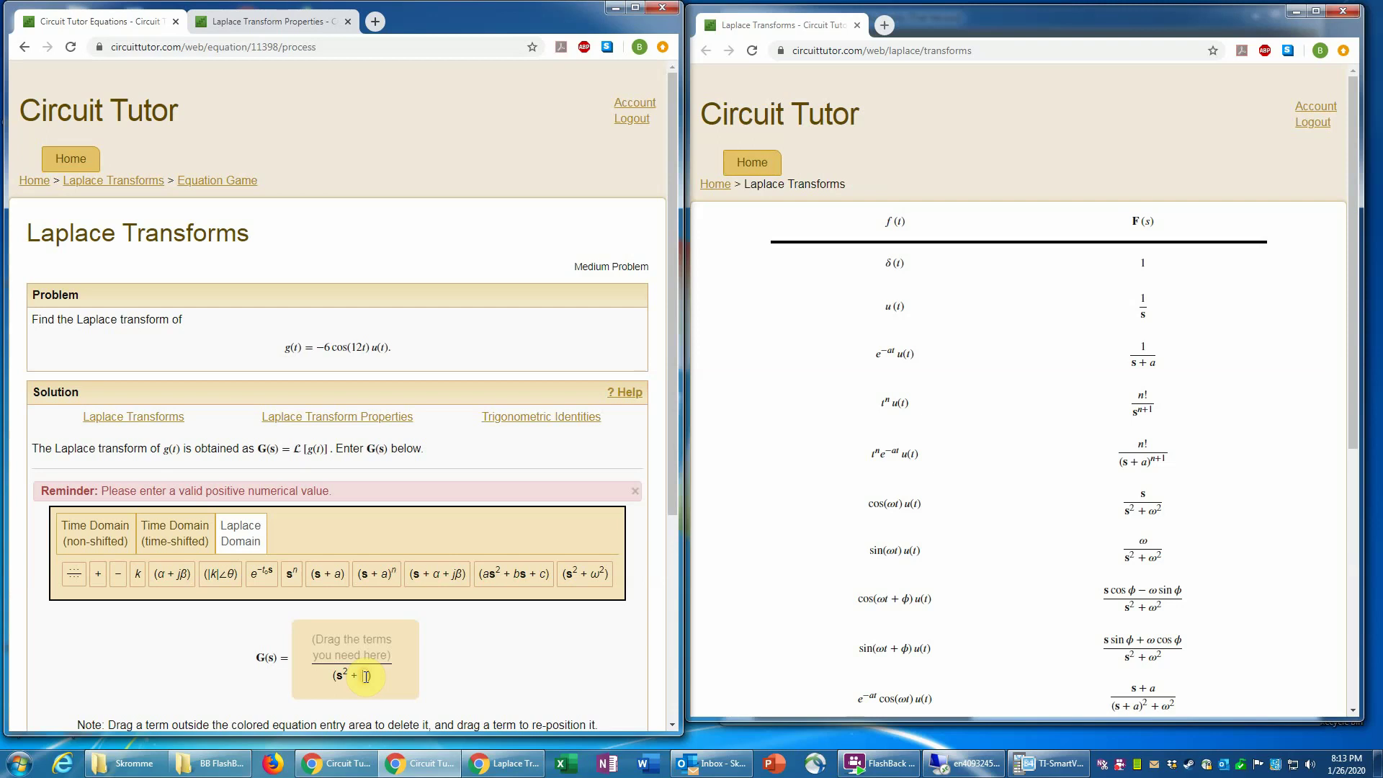
Set ω² to 144 and fill the numerator with s¹ and a −6 coefficient.
{"action": "type", "text": "144"}
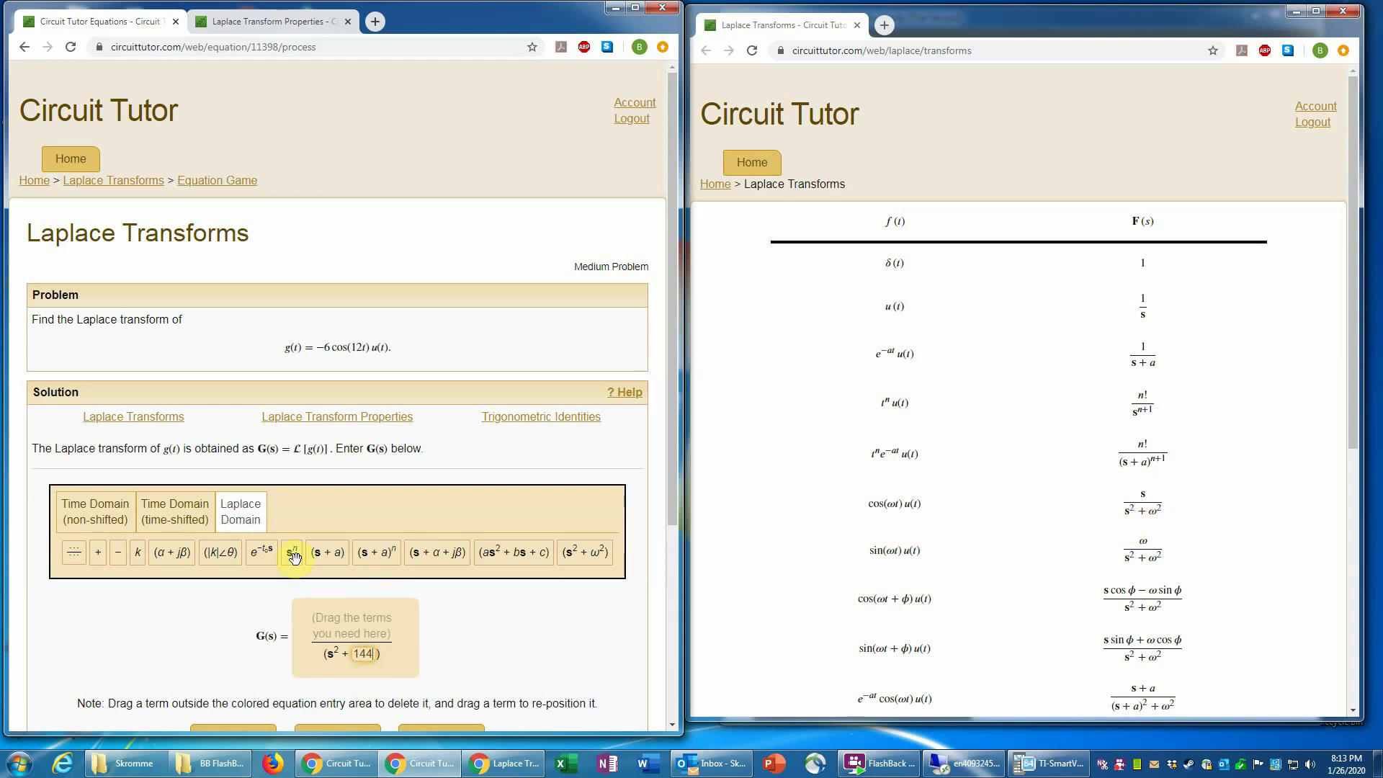
{"action": "left_click_drag", "start_coordinate": [291, 553], "coordinate": [369, 637]}
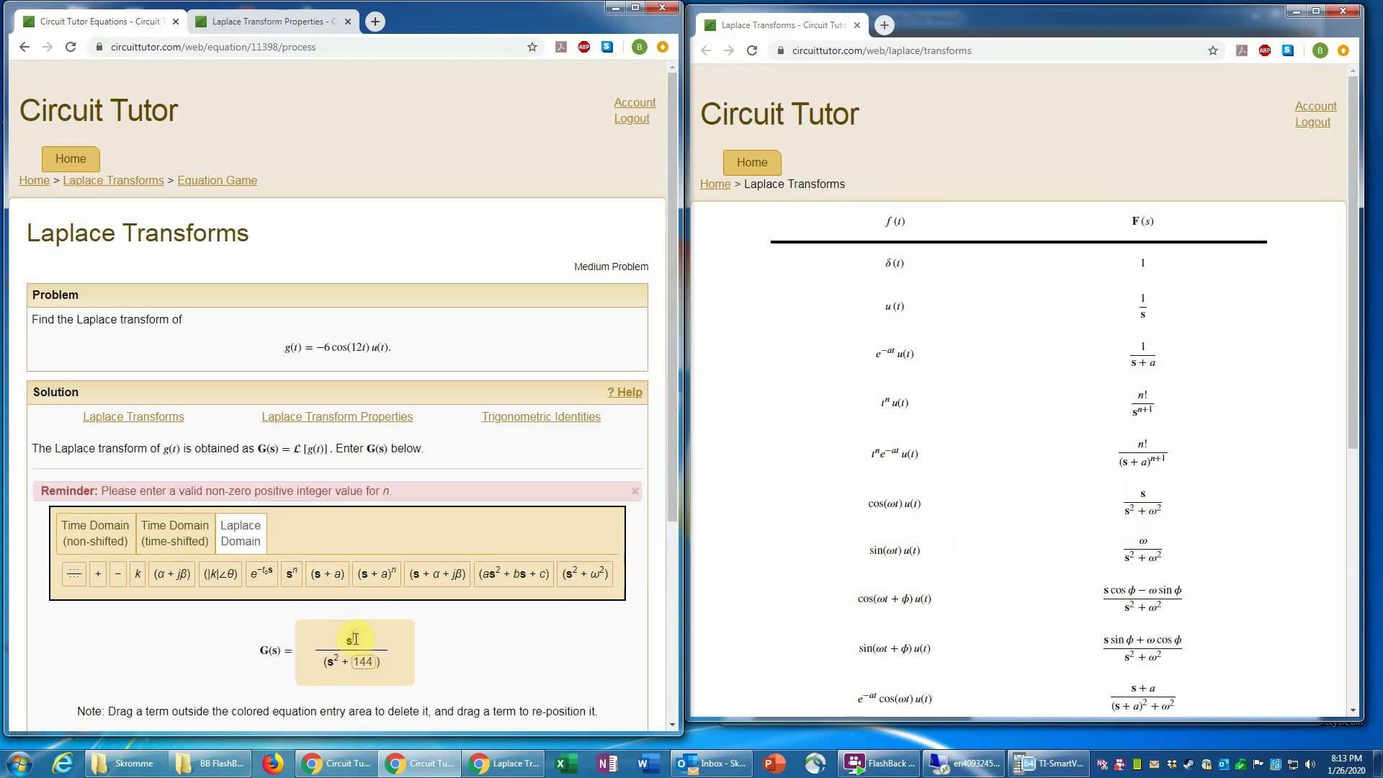
{"action": "type", "text": "1"}
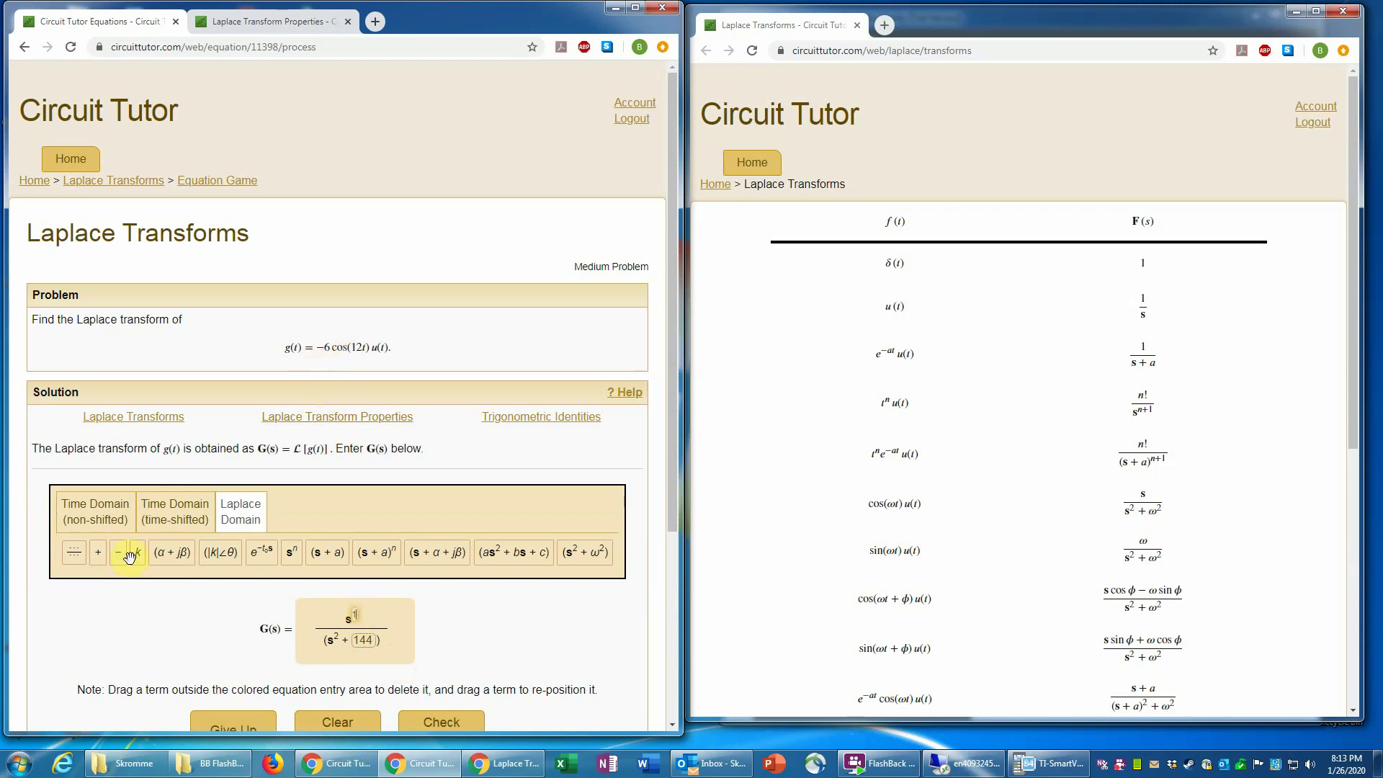
{"action": "left_click_drag", "start_coordinate": [136, 555], "coordinate": [360, 643]}
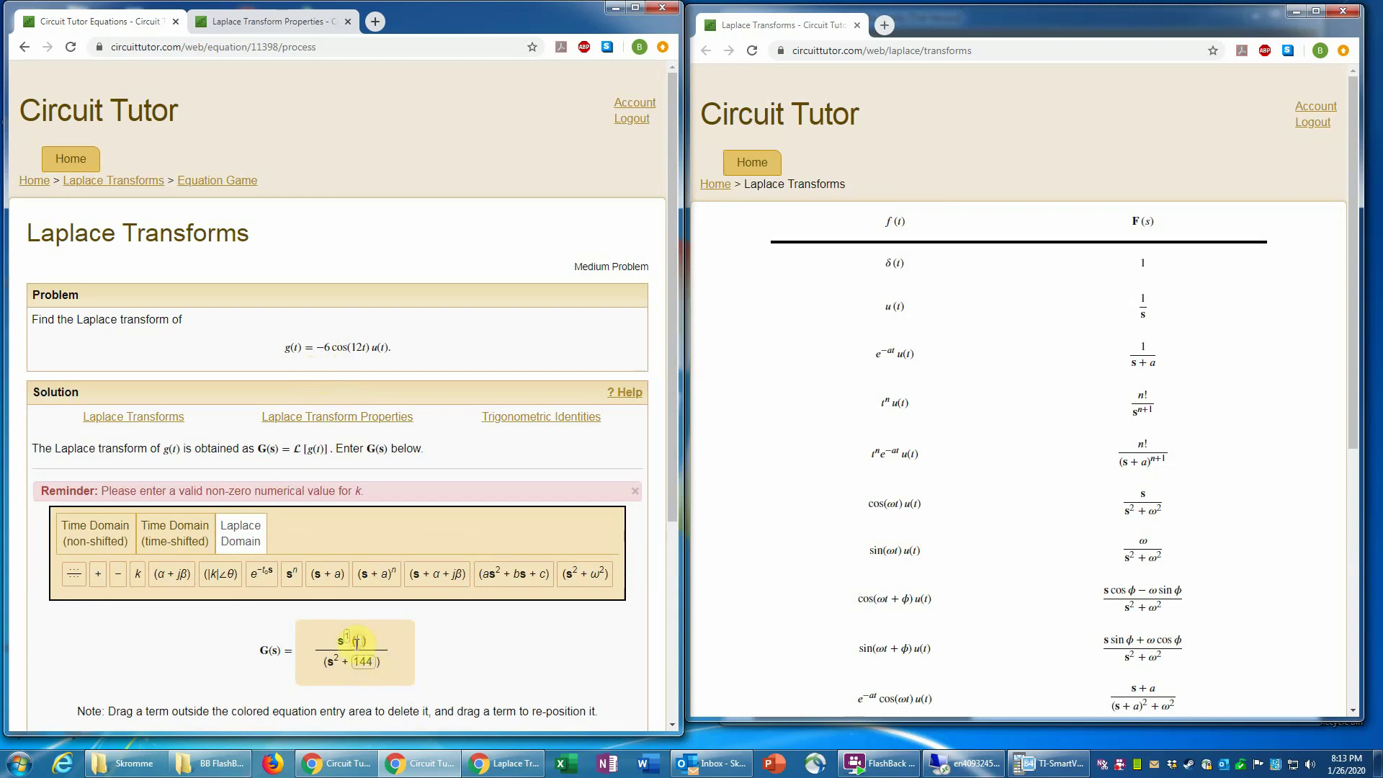
{"action": "mouse_move", "coordinate": [352, 641]}
{"action": "left_mouse_down"}
{"action": "mouse_move", "coordinate": [326, 644]}
{"action": "mouse_move", "coordinate": [362, 654]}
{"action": "mouse_move", "coordinate": [331, 652]}
{"action": "mouse_move", "coordinate": [348, 652]}
{"action": "left_mouse_up"}
{"action": "type", "text": "-6"}
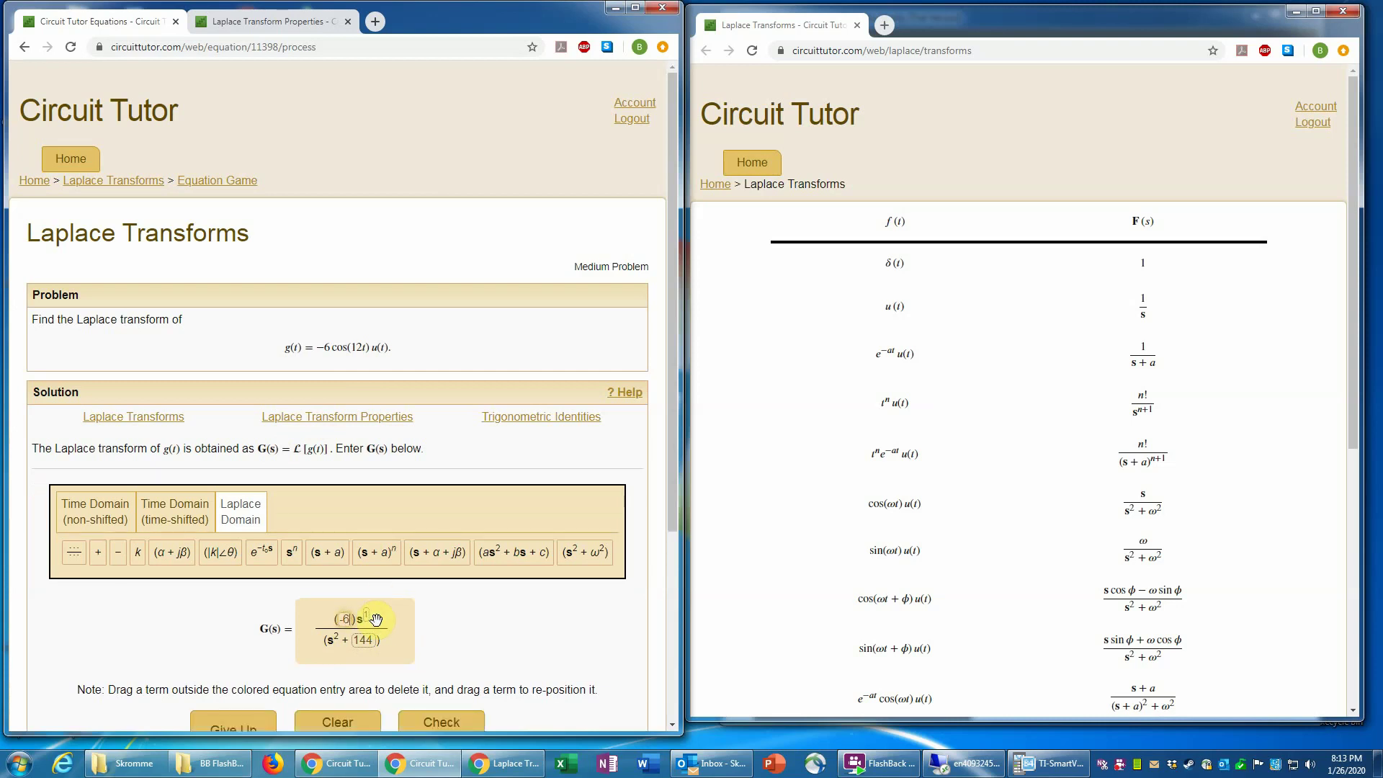
{"action": "scroll", "coordinate": [564, 648], "scroll_direction": "down", "scroll_amount": 2}
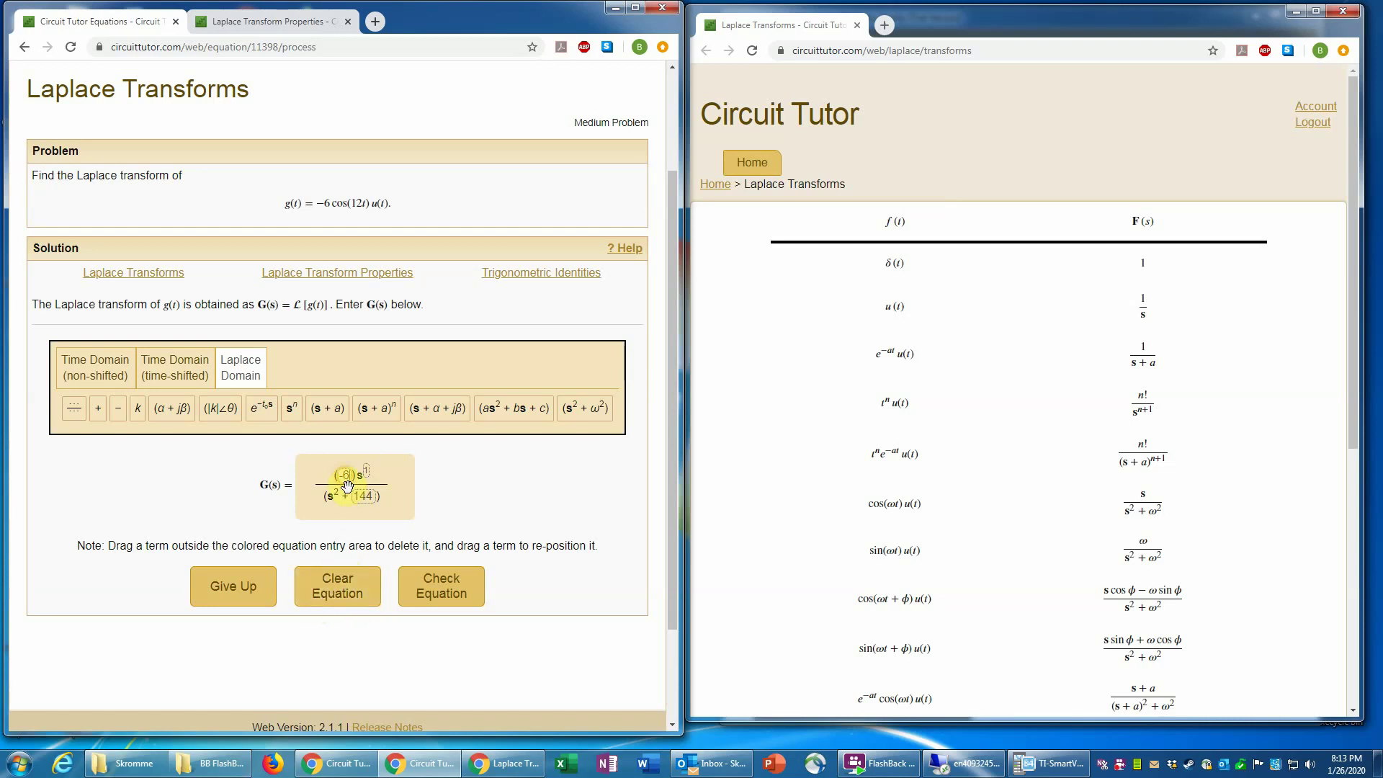
Check G(s) = −6s/(s²+144) and dismiss the correct-answer confirmation.
{"action": "left_click", "coordinate": [455, 591]}
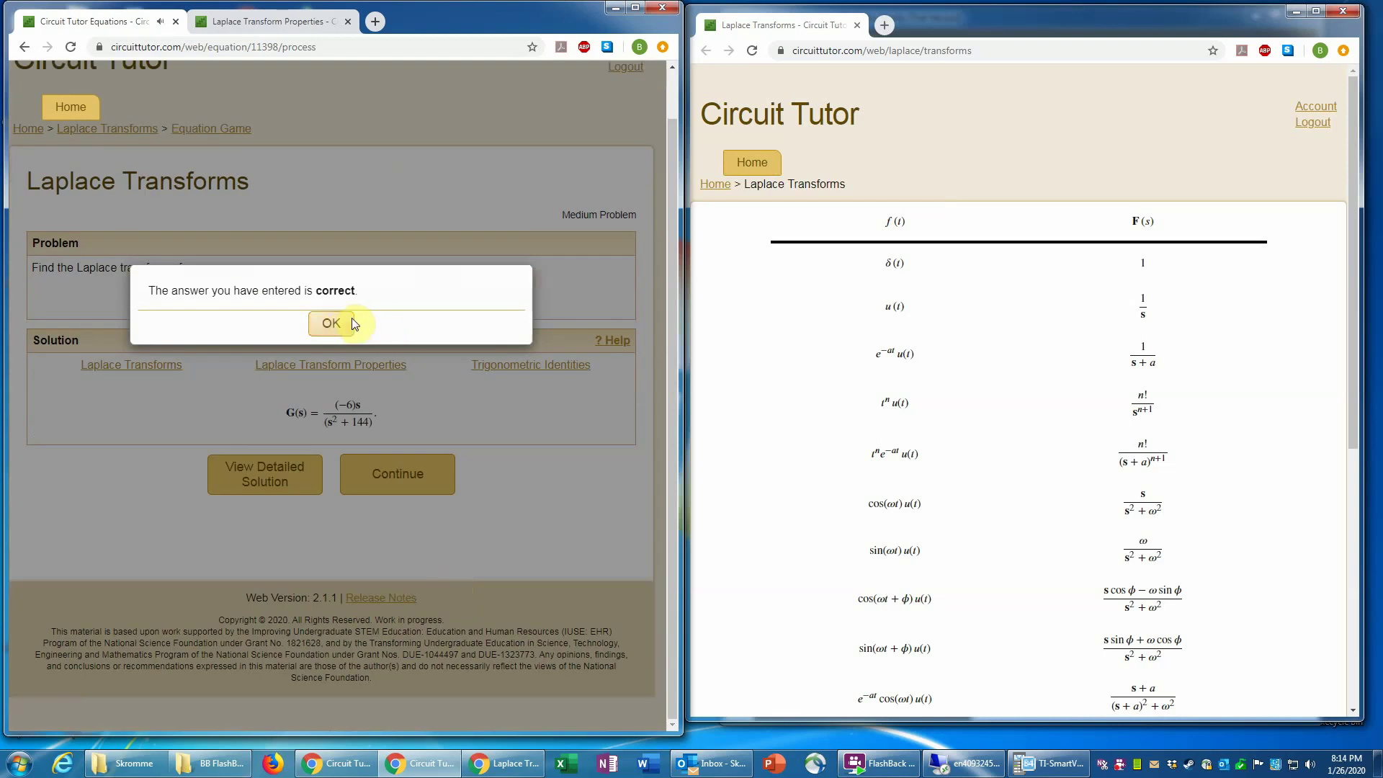
{"action": "left_click", "coordinate": [340, 326]}
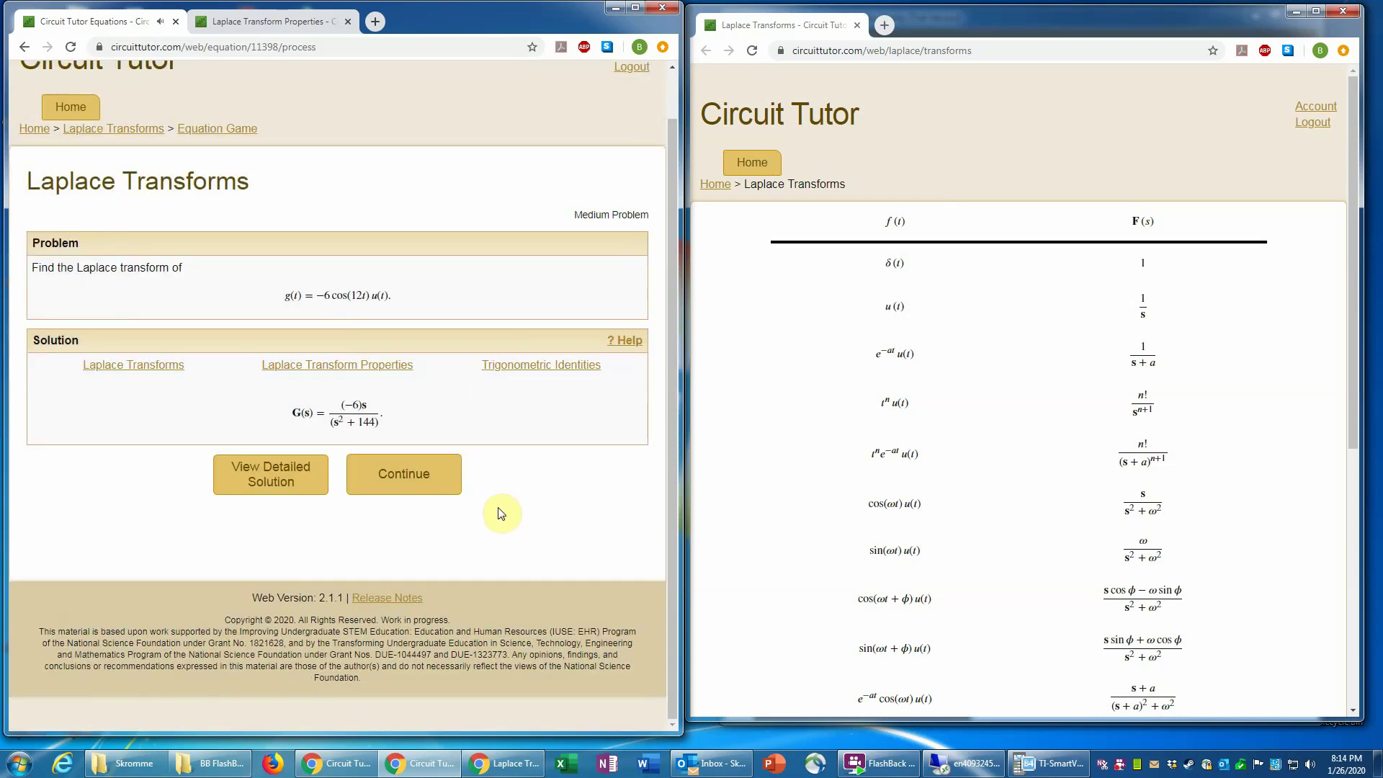
Scroll through the detailed solution, then go to the level menu with Medium 1 of 2 done.
{"action": "left_click", "coordinate": [272, 486]}
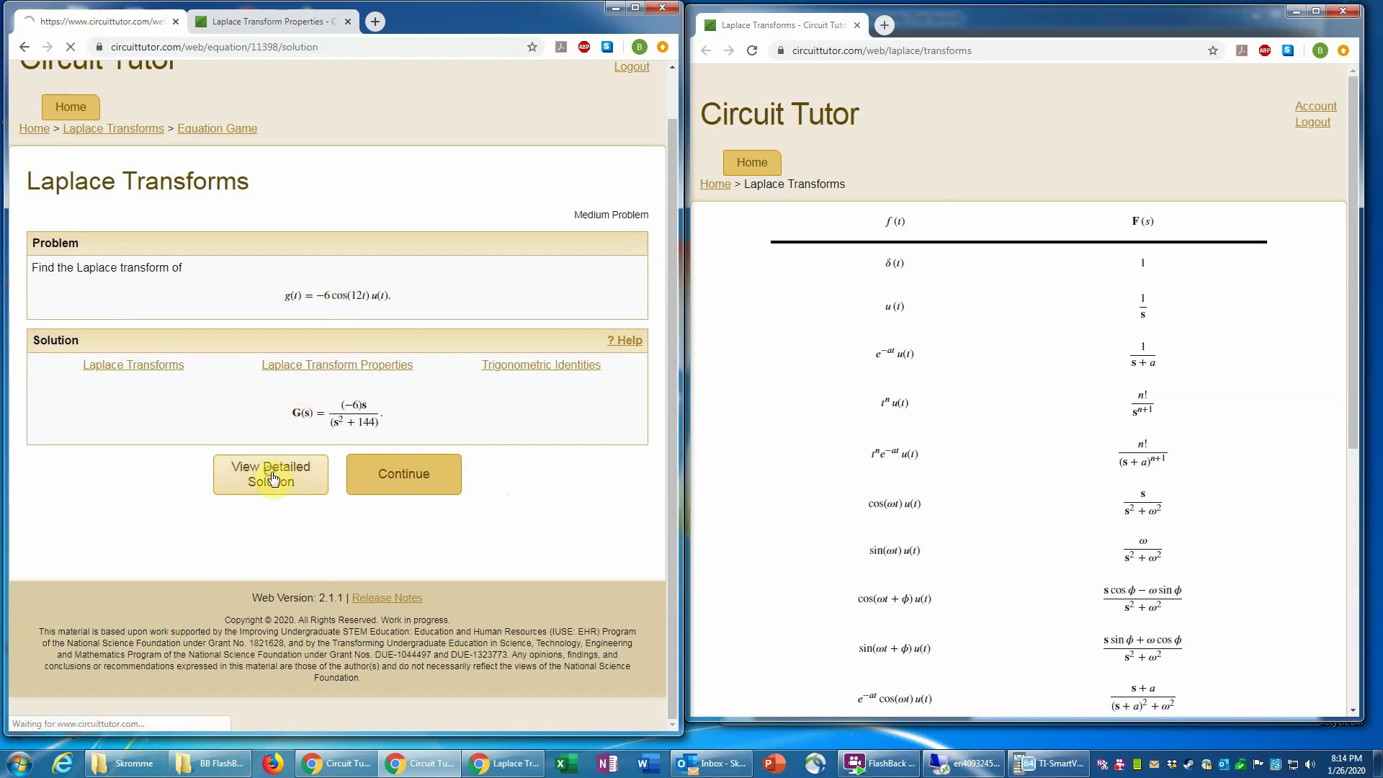
{"action": "scroll", "coordinate": [371, 469], "scroll_direction": "down", "scroll_amount": 3}
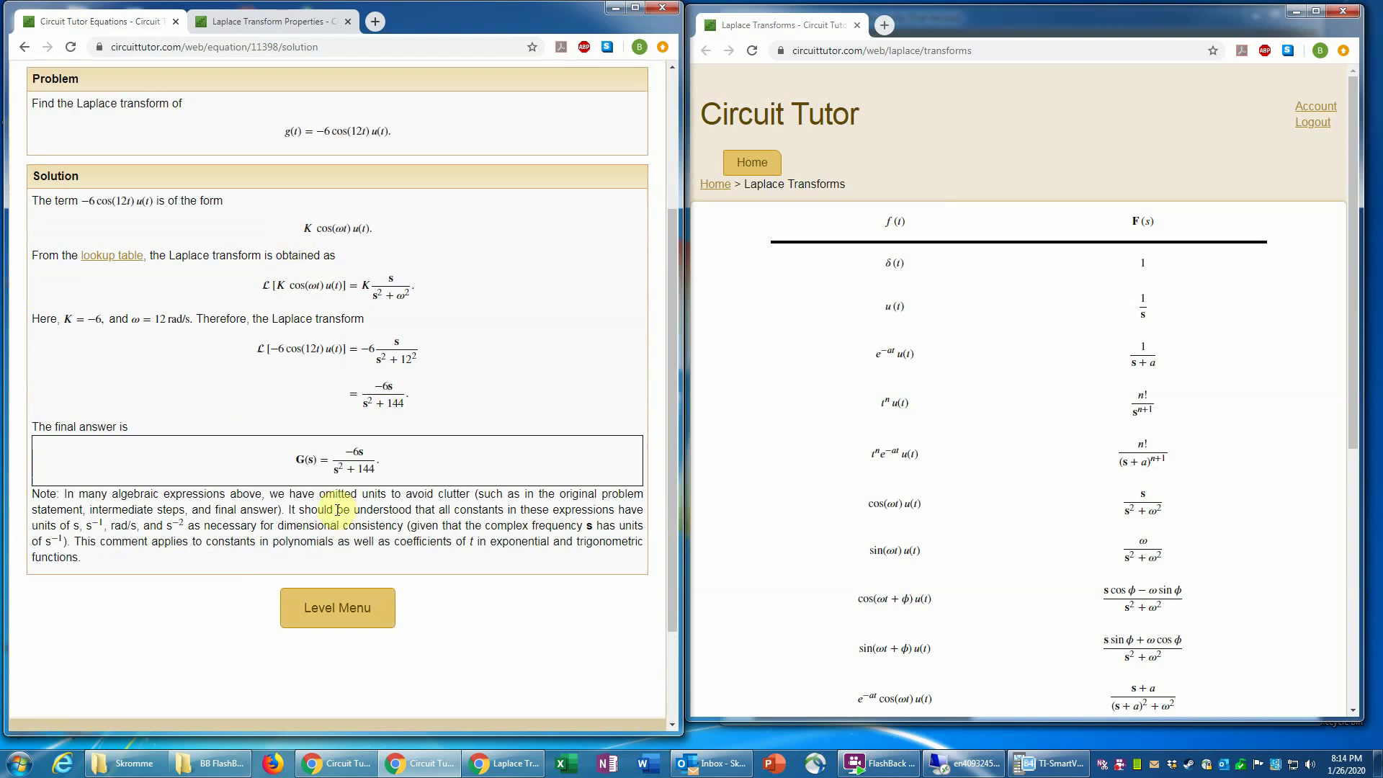
{"action": "left_click", "coordinate": [350, 620]}
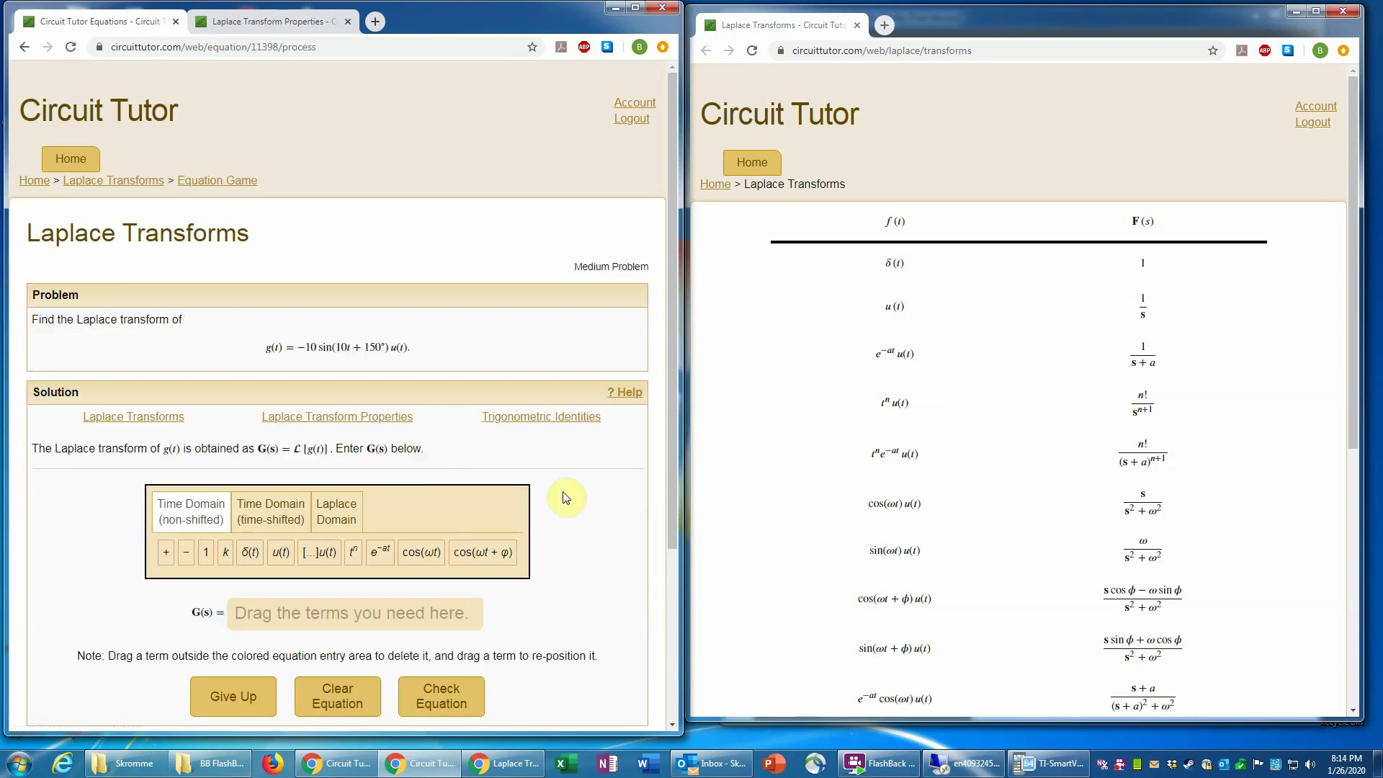
Scroll down to the −10 sin(10t + 150°)u(t) problem beside the transform-pairs table.
{"action": "scroll", "coordinate": [586, 540], "scroll_direction": "down", "scroll_amount": 1}
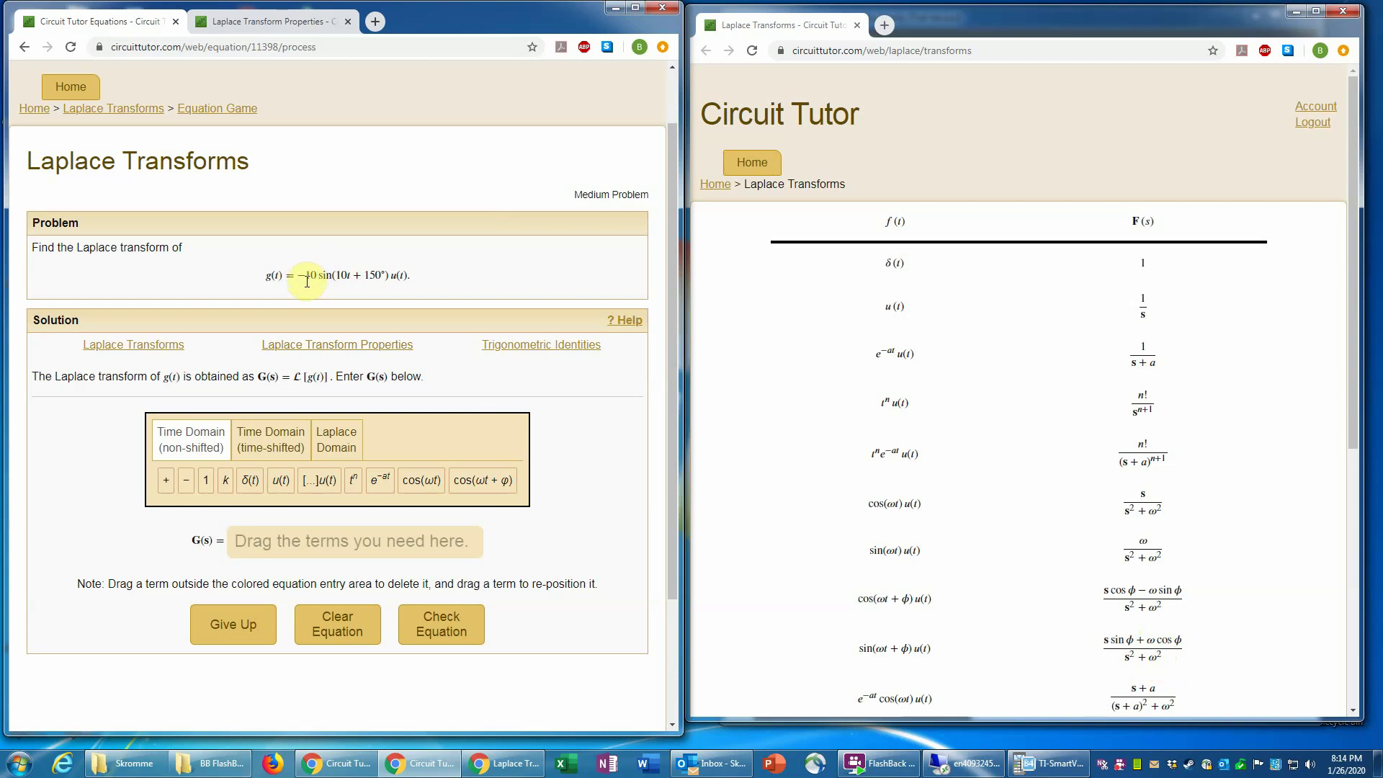
Make G(s) a fraction with an s² + 100 denominator.
{"action": "left_click", "coordinate": [335, 442]}
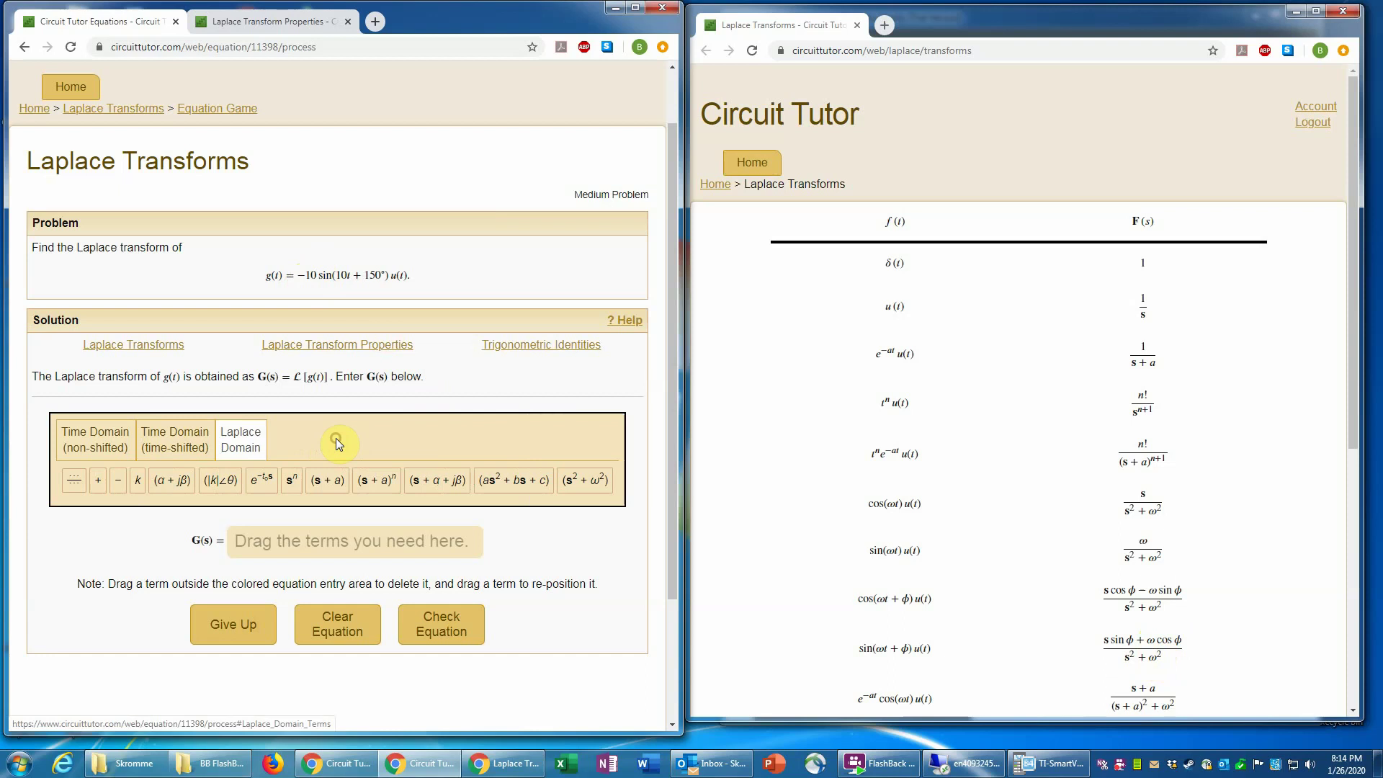
{"action": "left_click", "coordinate": [72, 481]}
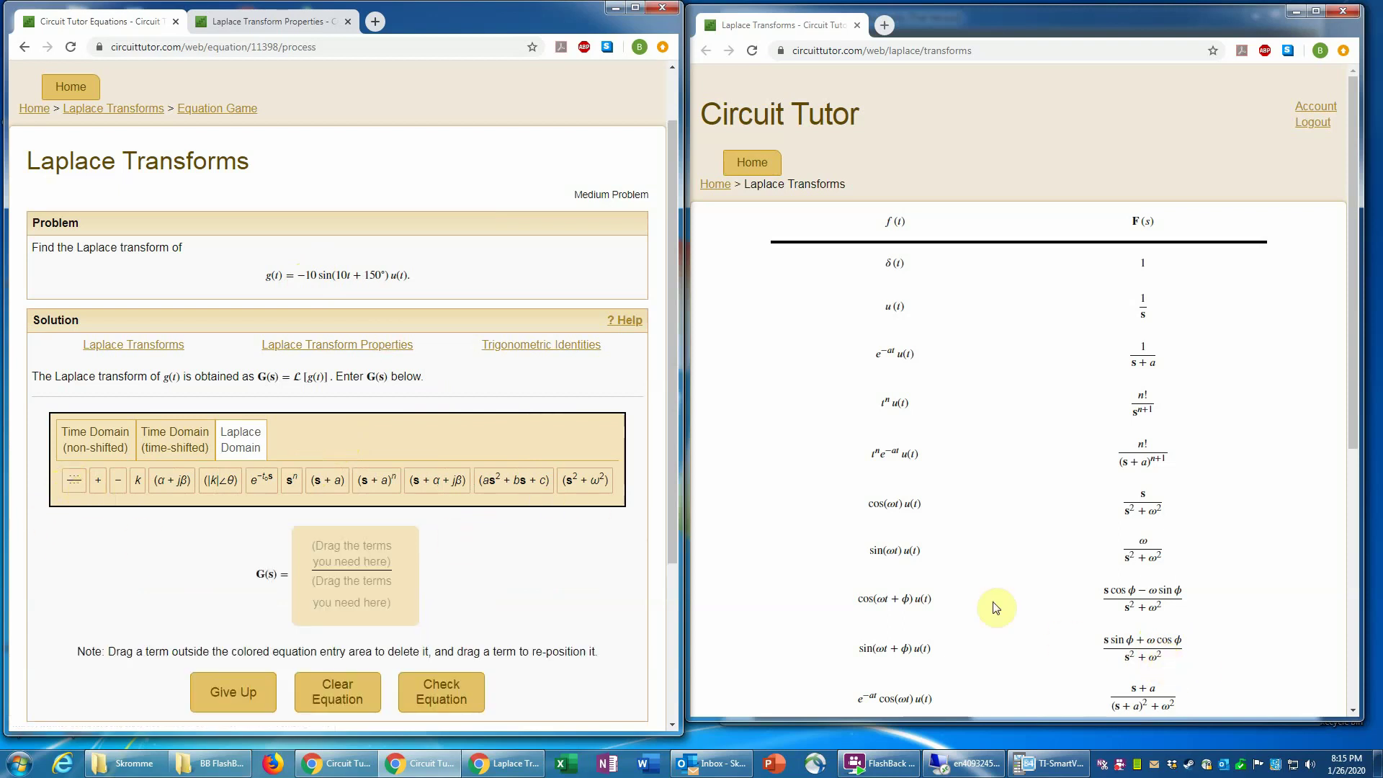
{"action": "left_click_drag", "start_coordinate": [587, 481], "coordinate": [346, 593]}
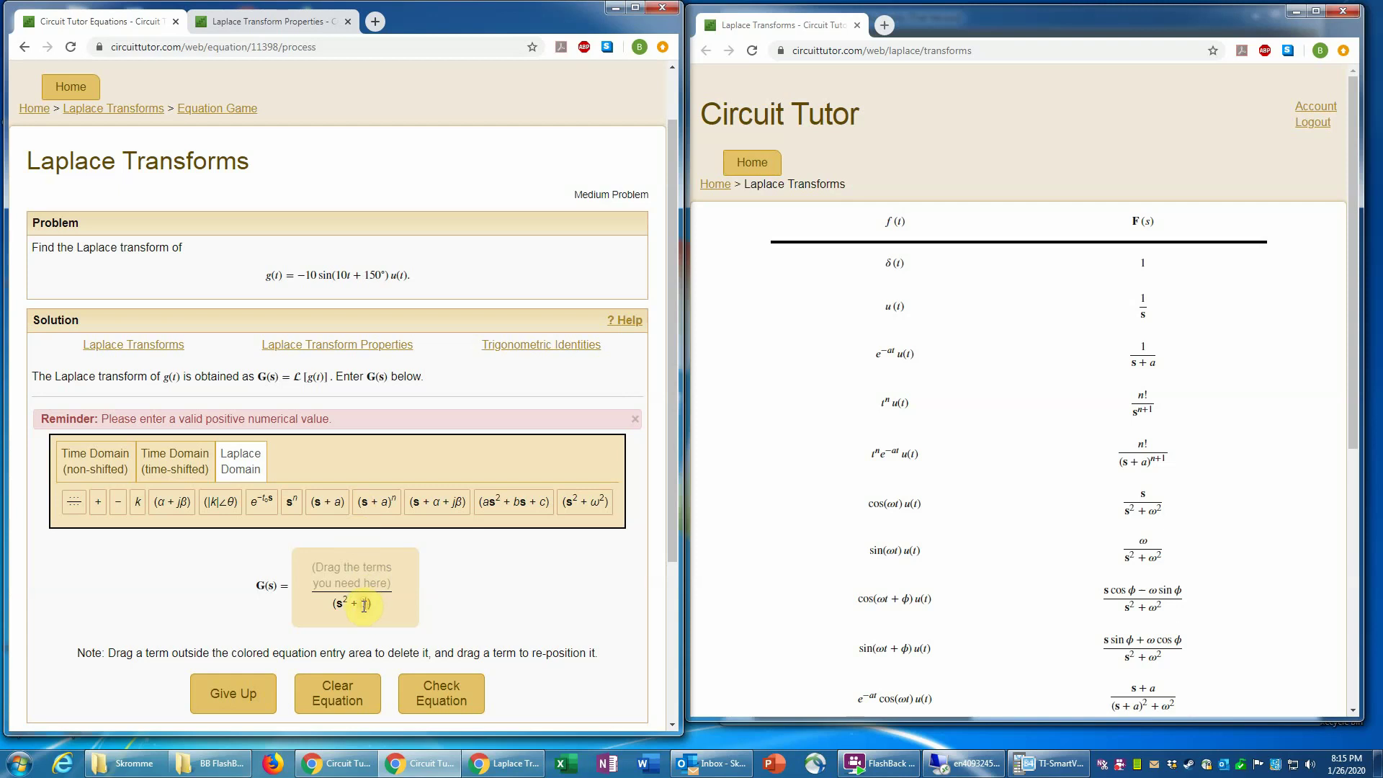
{"action": "left_click", "coordinate": [364, 605]}
{"action": "type", "text": "100"}
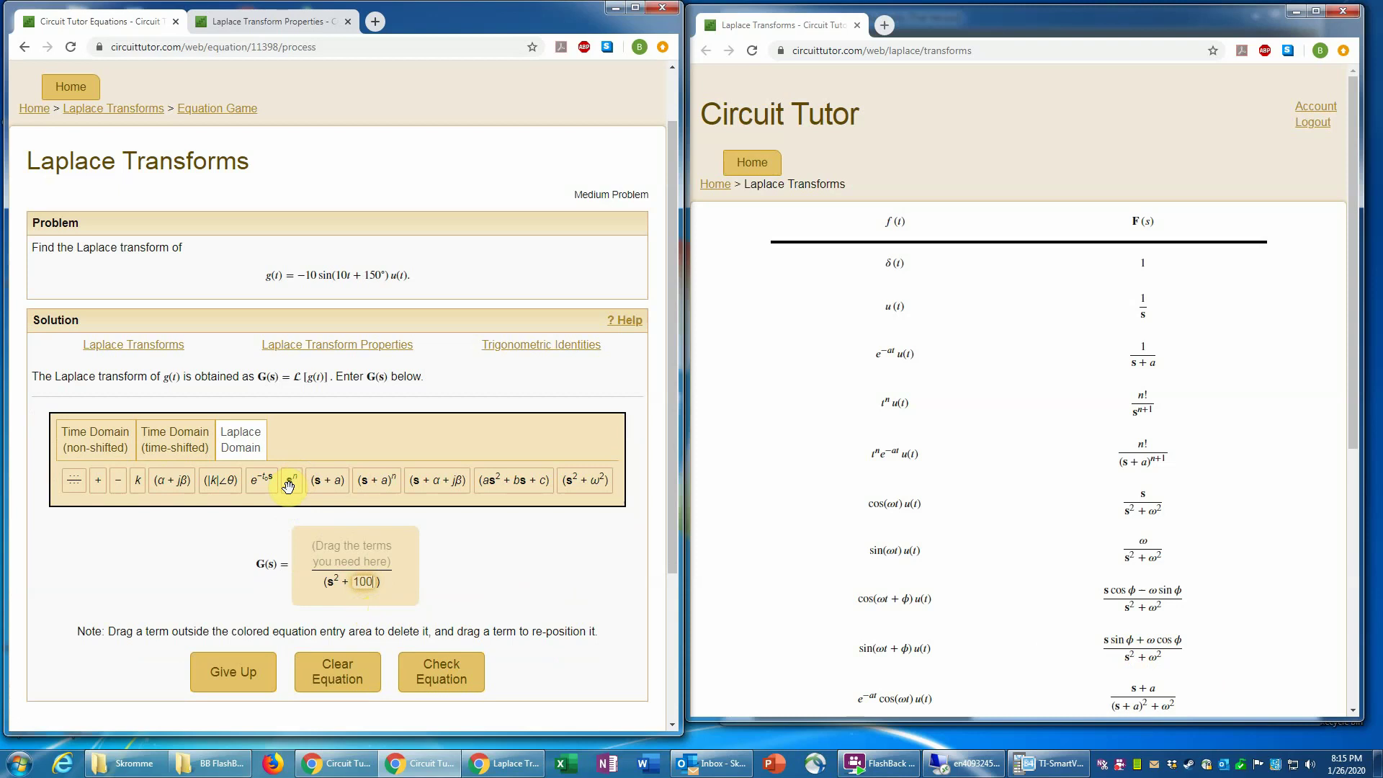
Build the numerator as a coefficient times an s-power, plus a constant term.
{"action": "left_click_drag", "start_coordinate": [138, 480], "coordinate": [327, 559]}
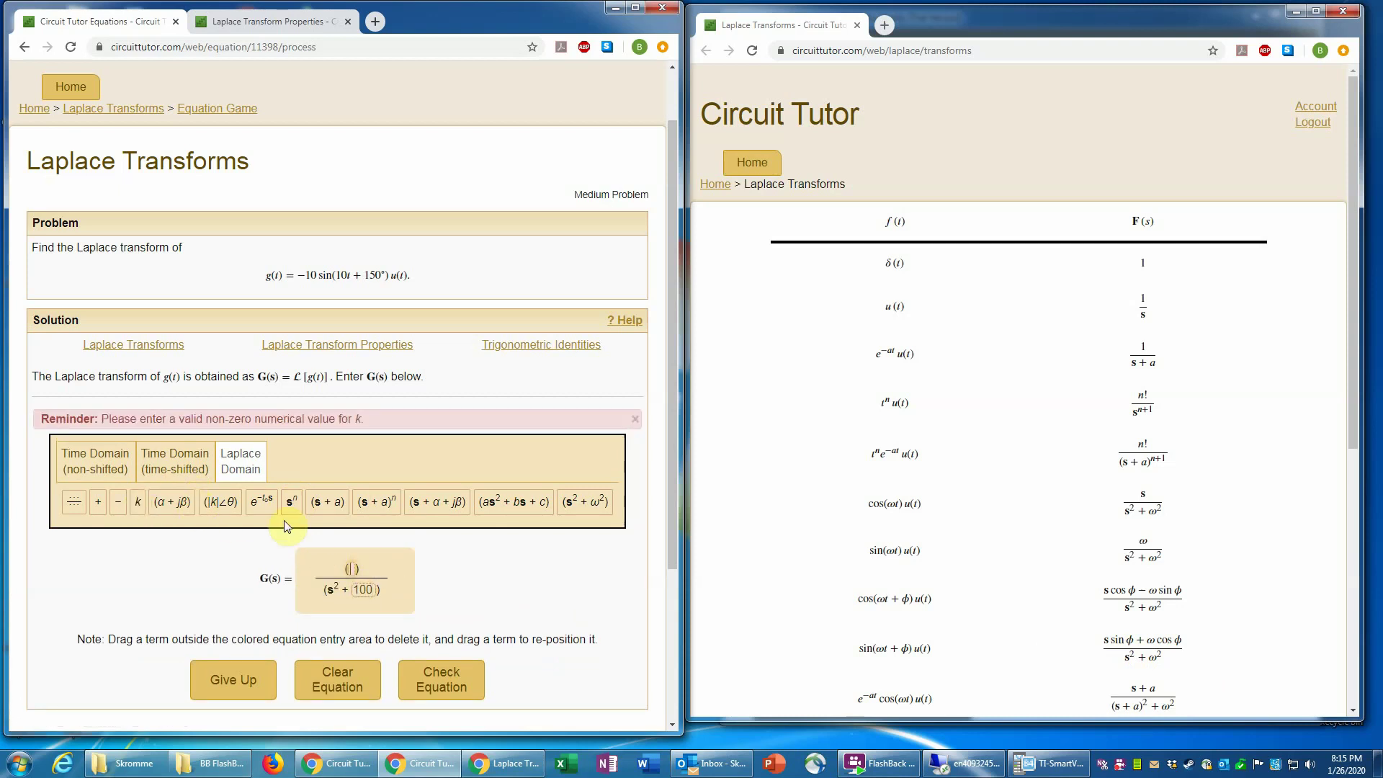
{"action": "left_click_drag", "start_coordinate": [289, 505], "coordinate": [359, 569]}
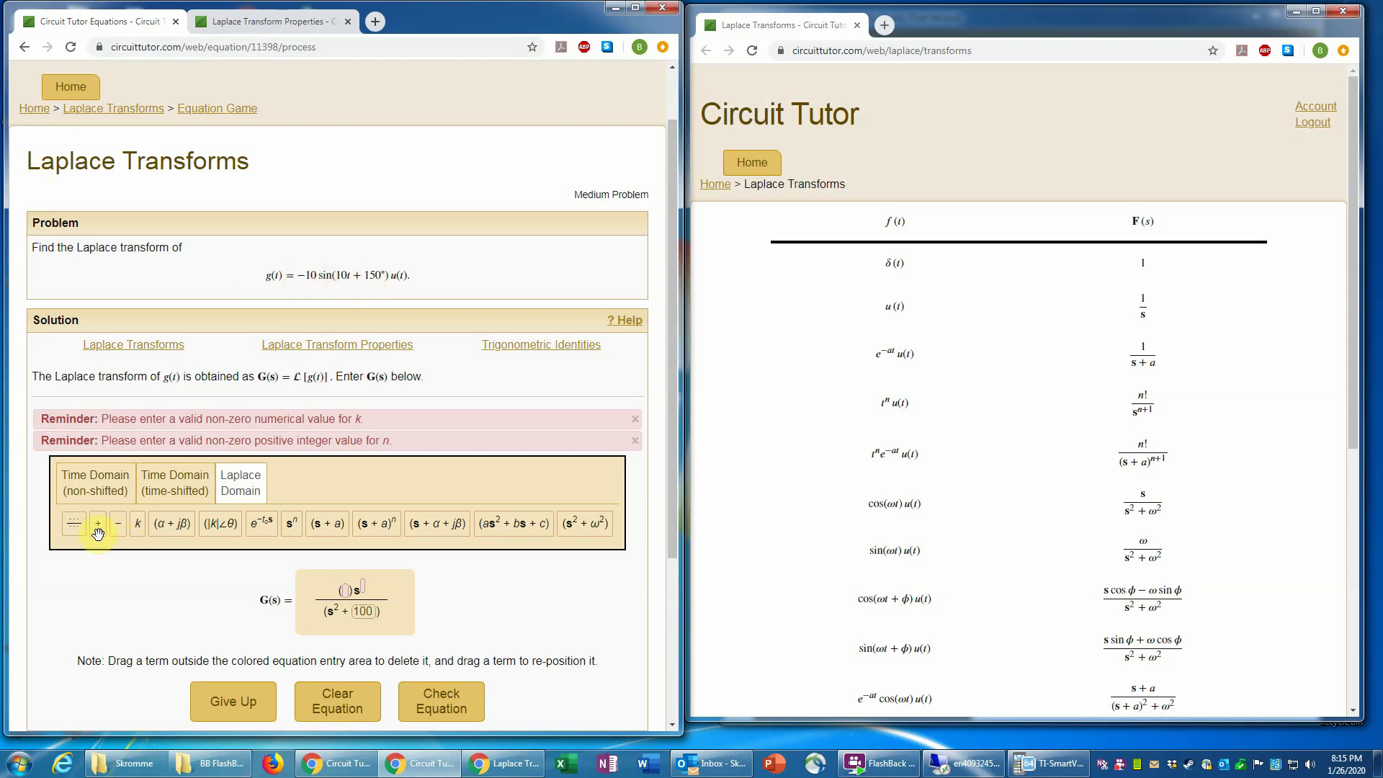
{"action": "left_click_drag", "start_coordinate": [97, 533], "coordinate": [377, 604]}
{"action": "left_click_drag", "start_coordinate": [140, 531], "coordinate": [387, 600]}
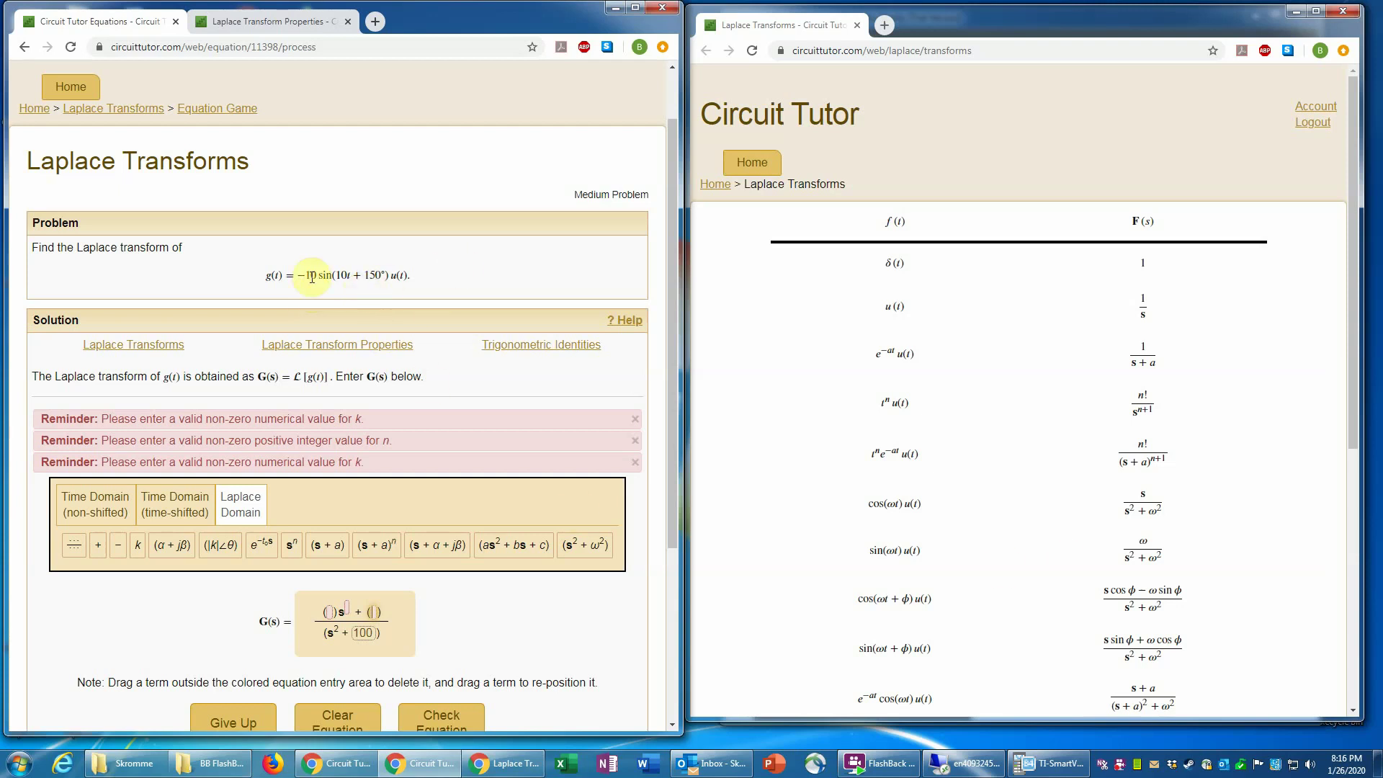
Compute sin(150)×−10 = −5 in TI-SmartView CE, then minimize the calculator.
{"action": "left_click", "coordinate": [1065, 766]}
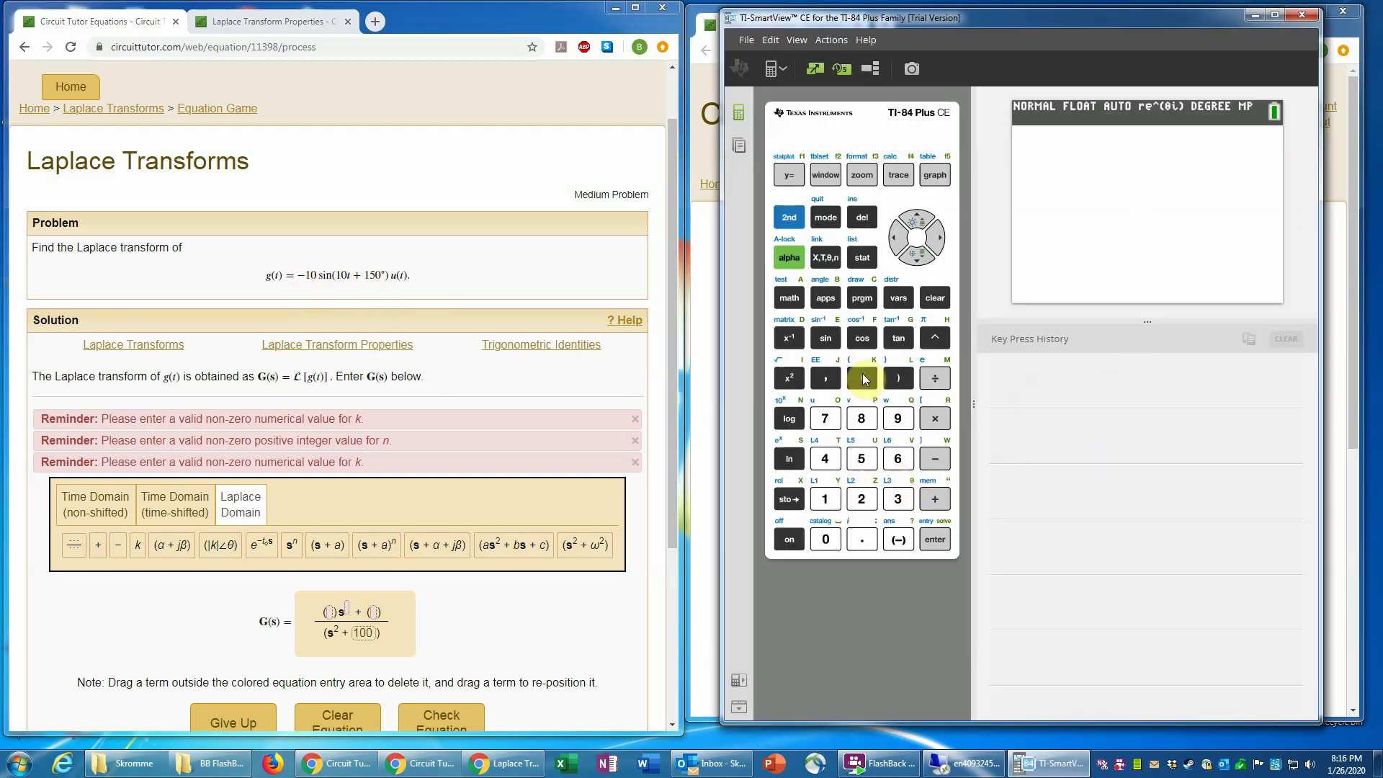
{"action": "left_click", "coordinate": [826, 339]}
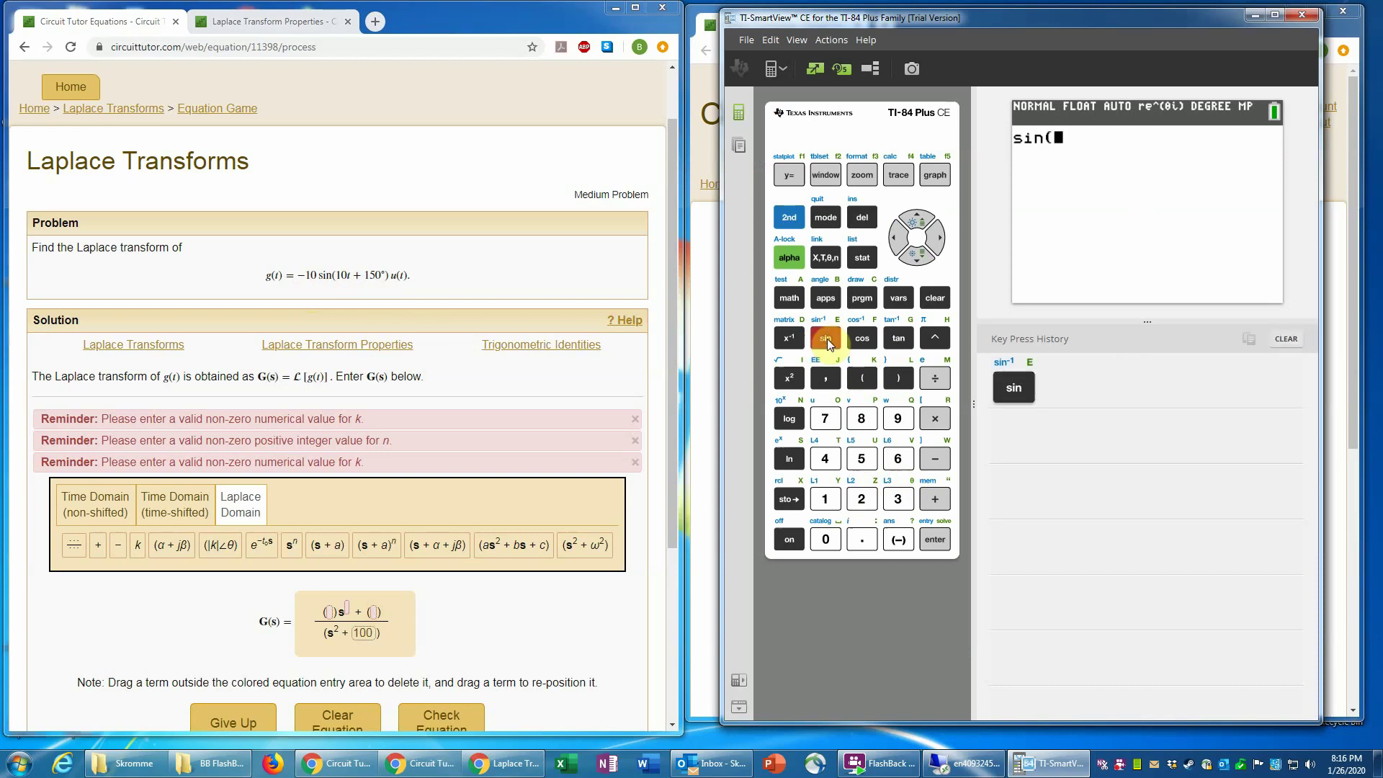
{"action": "left_click", "coordinate": [825, 499]}
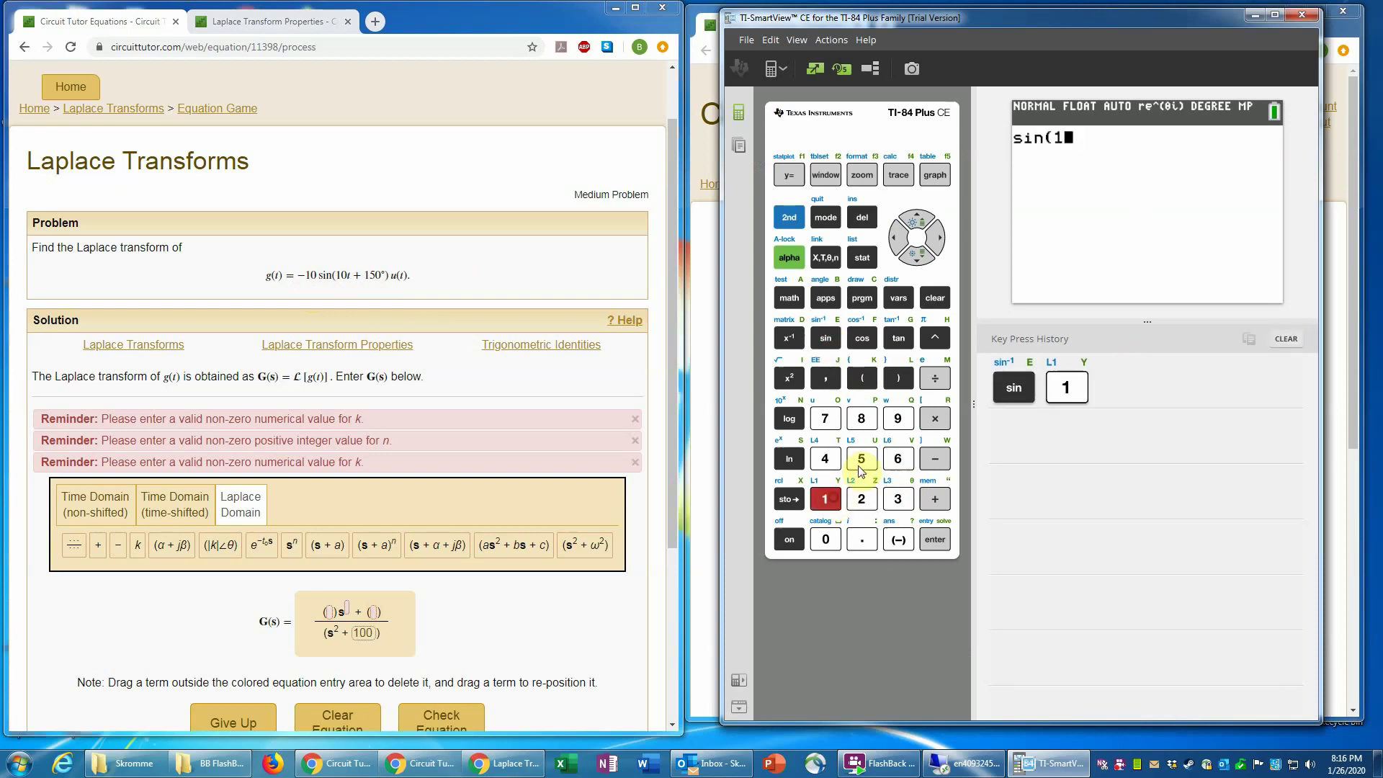
{"action": "left_click", "coordinate": [861, 459]}
{"action": "left_click", "coordinate": [826, 539]}
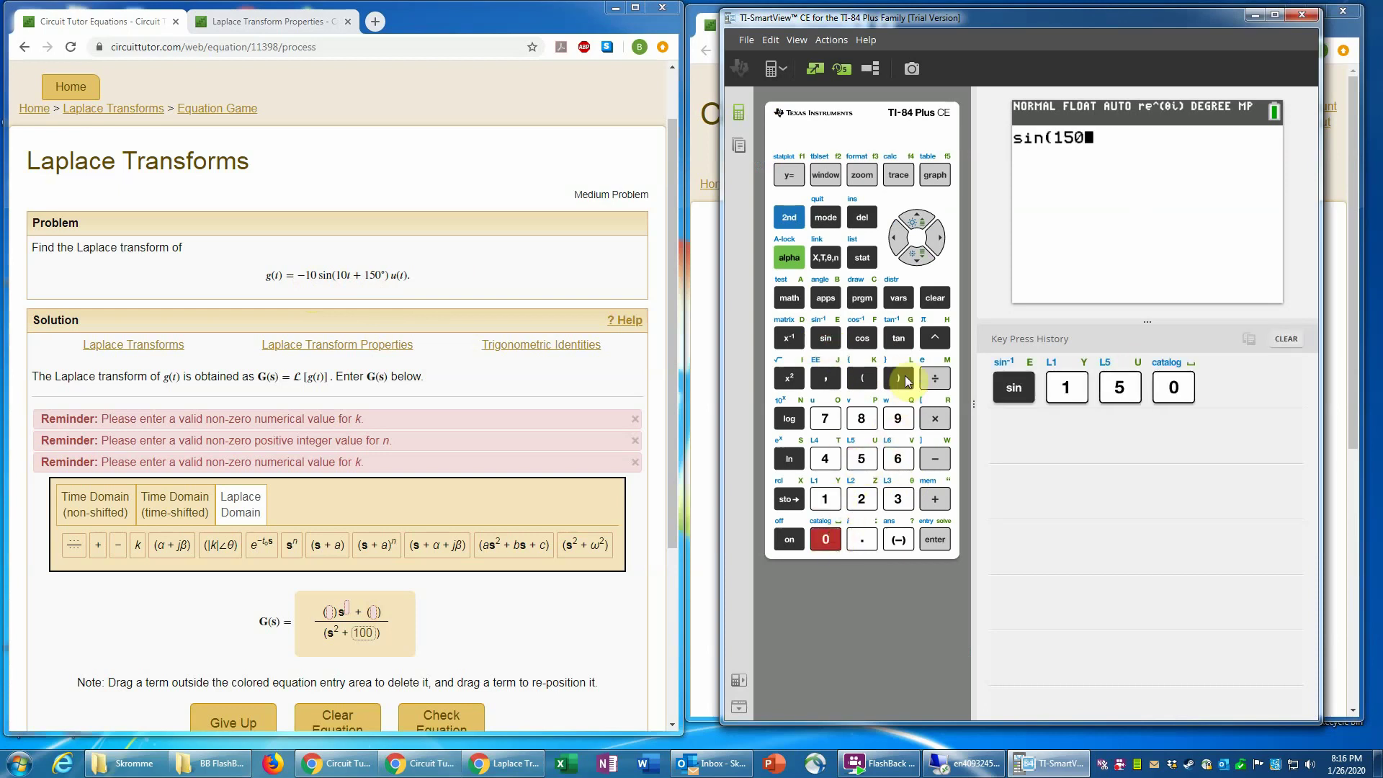
{"action": "left_click", "coordinate": [902, 377]}
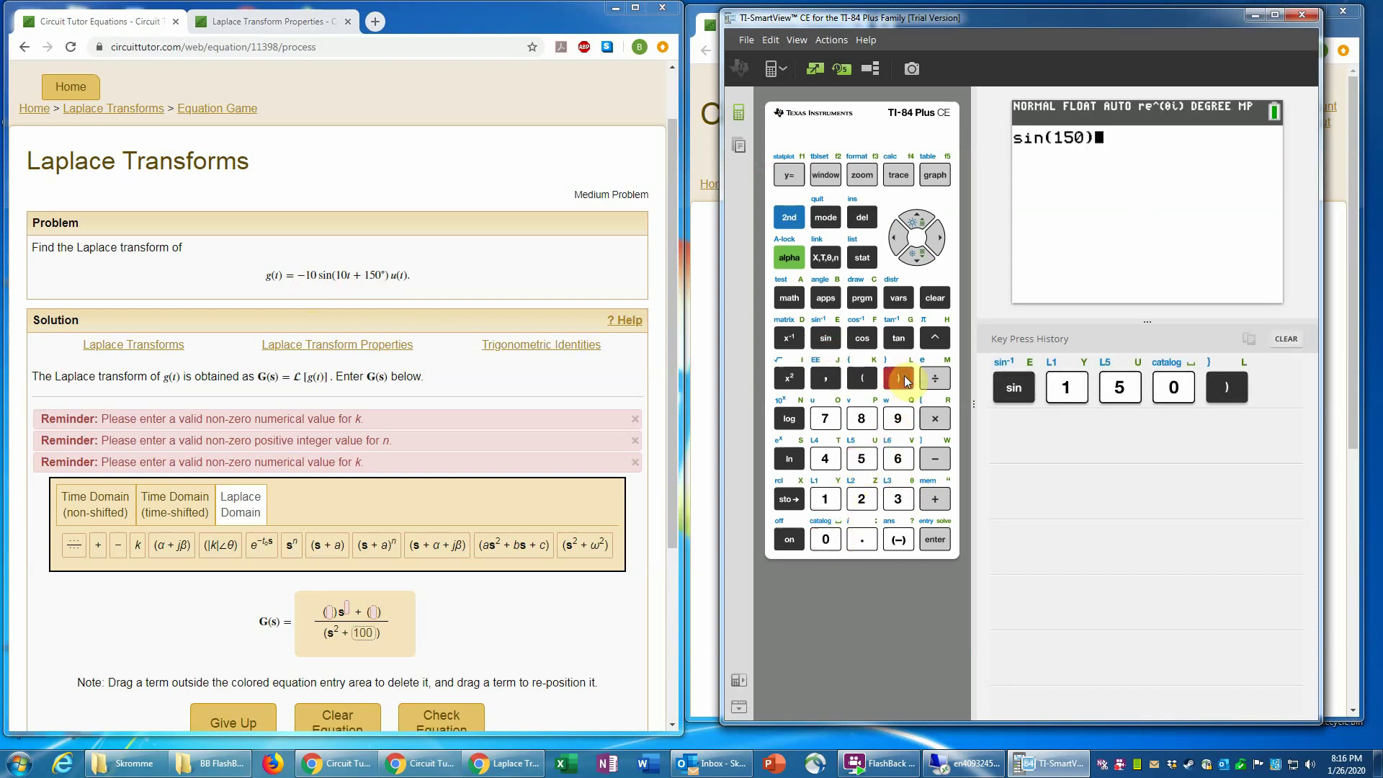
{"action": "left_click", "coordinate": [935, 418]}
{"action": "left_click", "coordinate": [899, 539]}
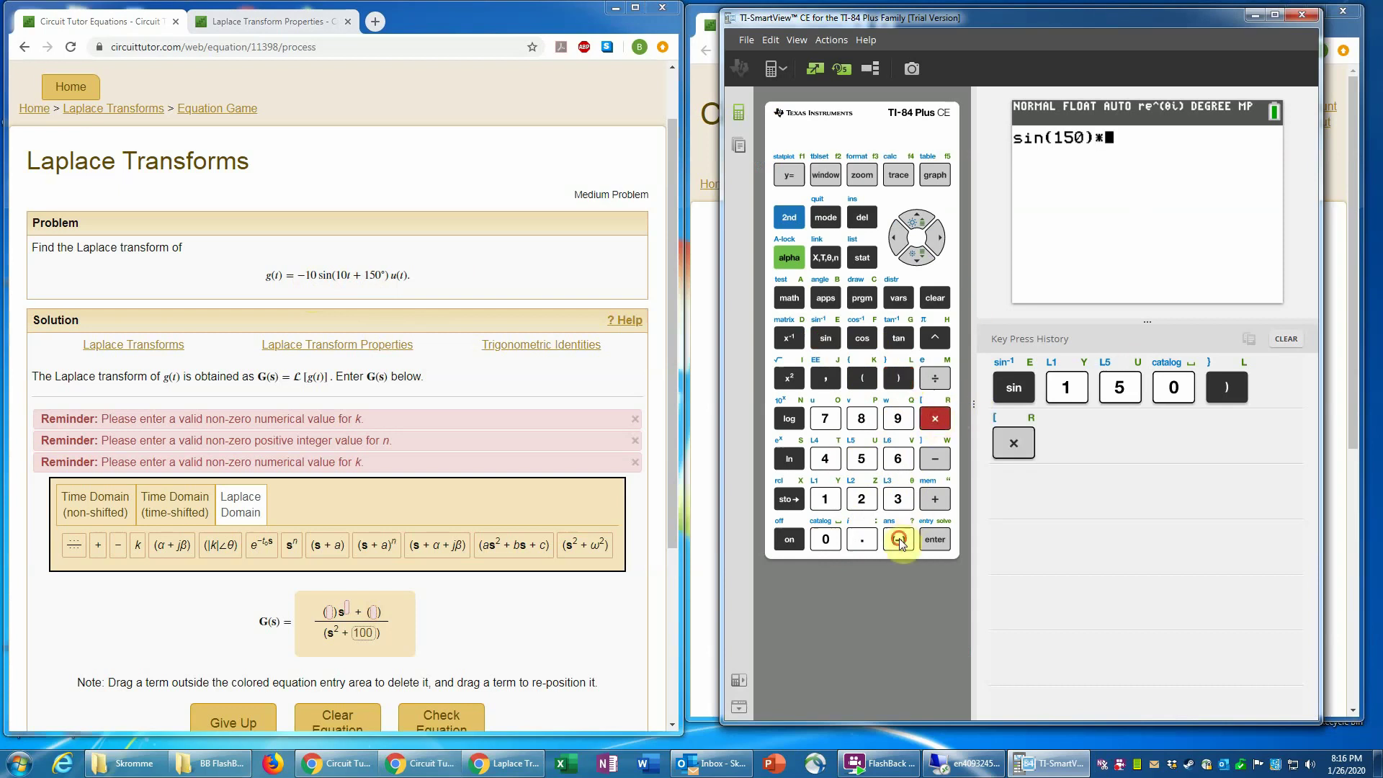
{"action": "left_click", "coordinate": [825, 499]}
{"action": "left_click", "coordinate": [826, 539]}
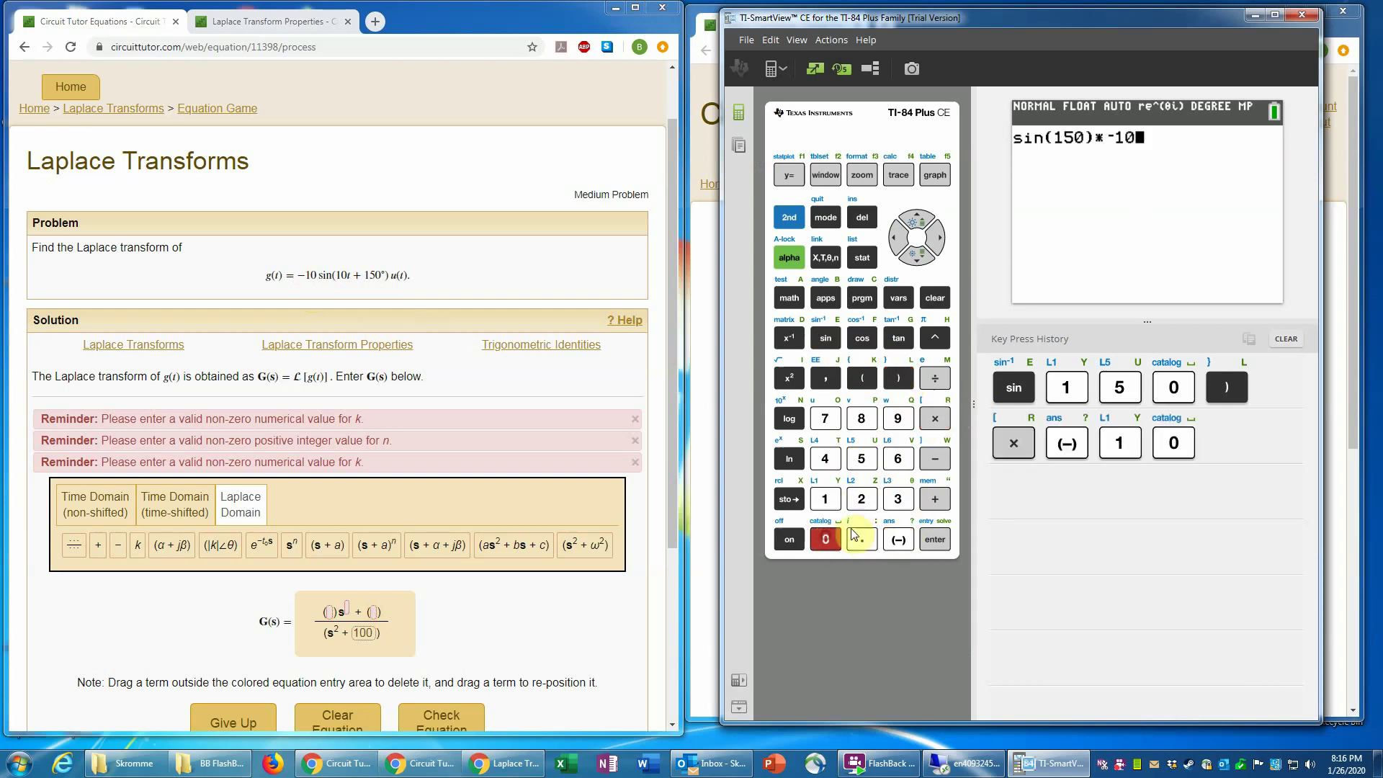
{"action": "left_click", "coordinate": [930, 541]}
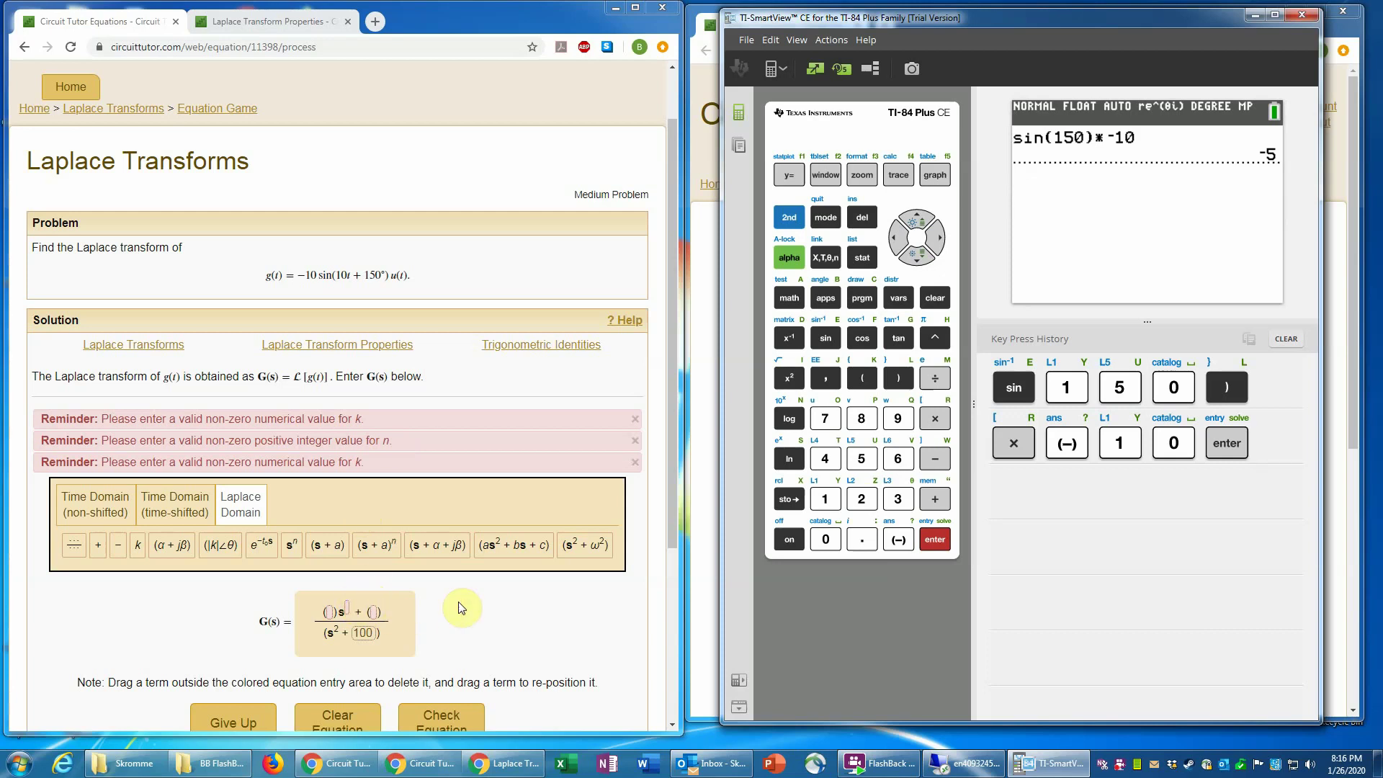
{"action": "left_click", "coordinate": [1255, 16]}
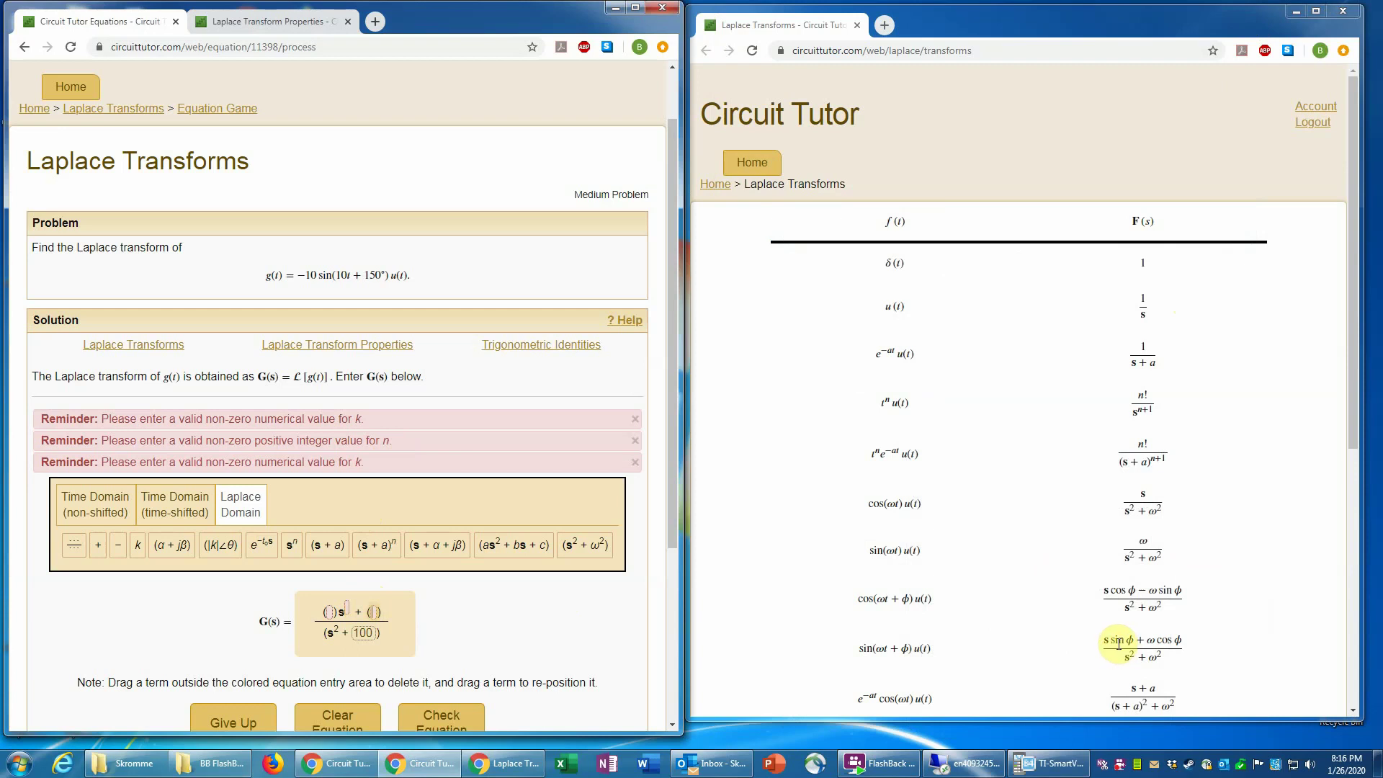
Give the numerator's s term a coefficient of −5 and power 1.
{"action": "left_click", "coordinate": [332, 613]}
{"action": "type", "text": "-5)s"}
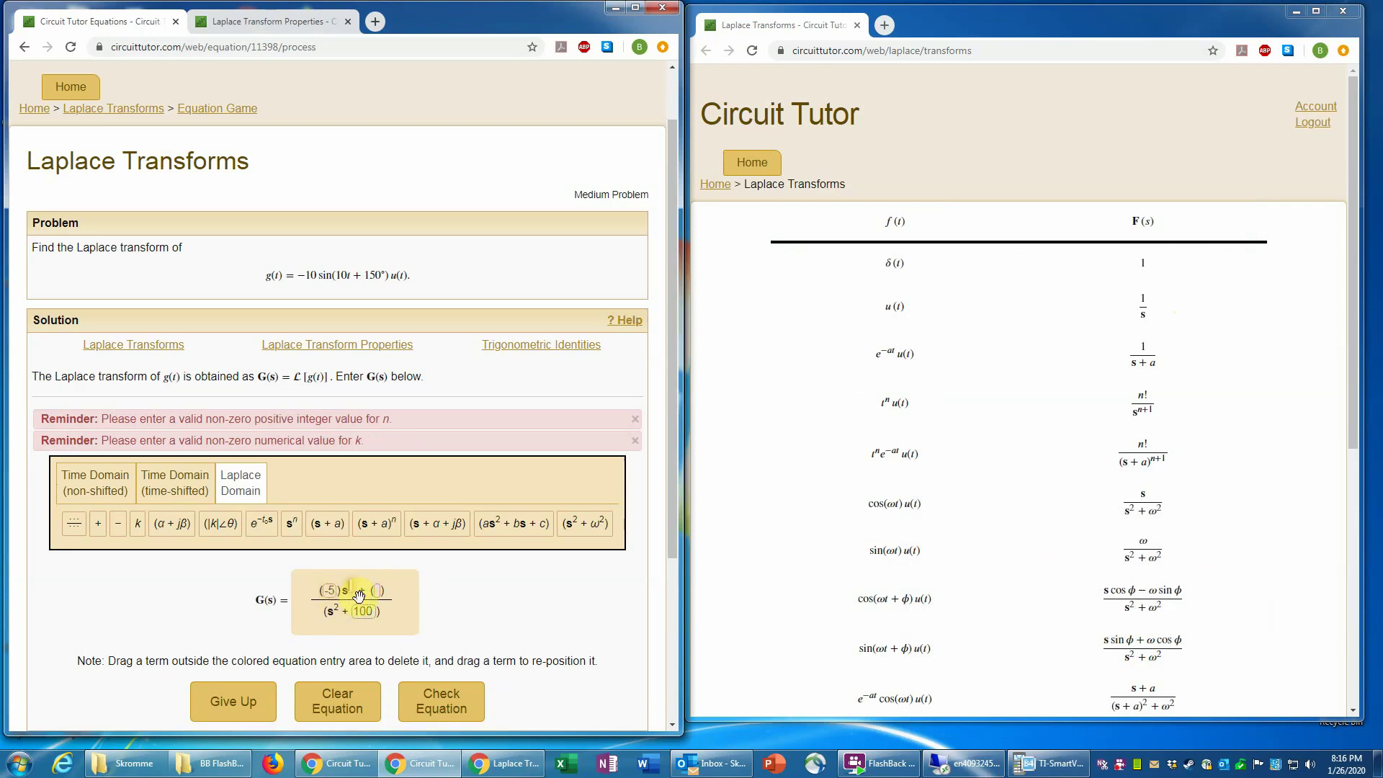
{"action": "type", "text": "1"}
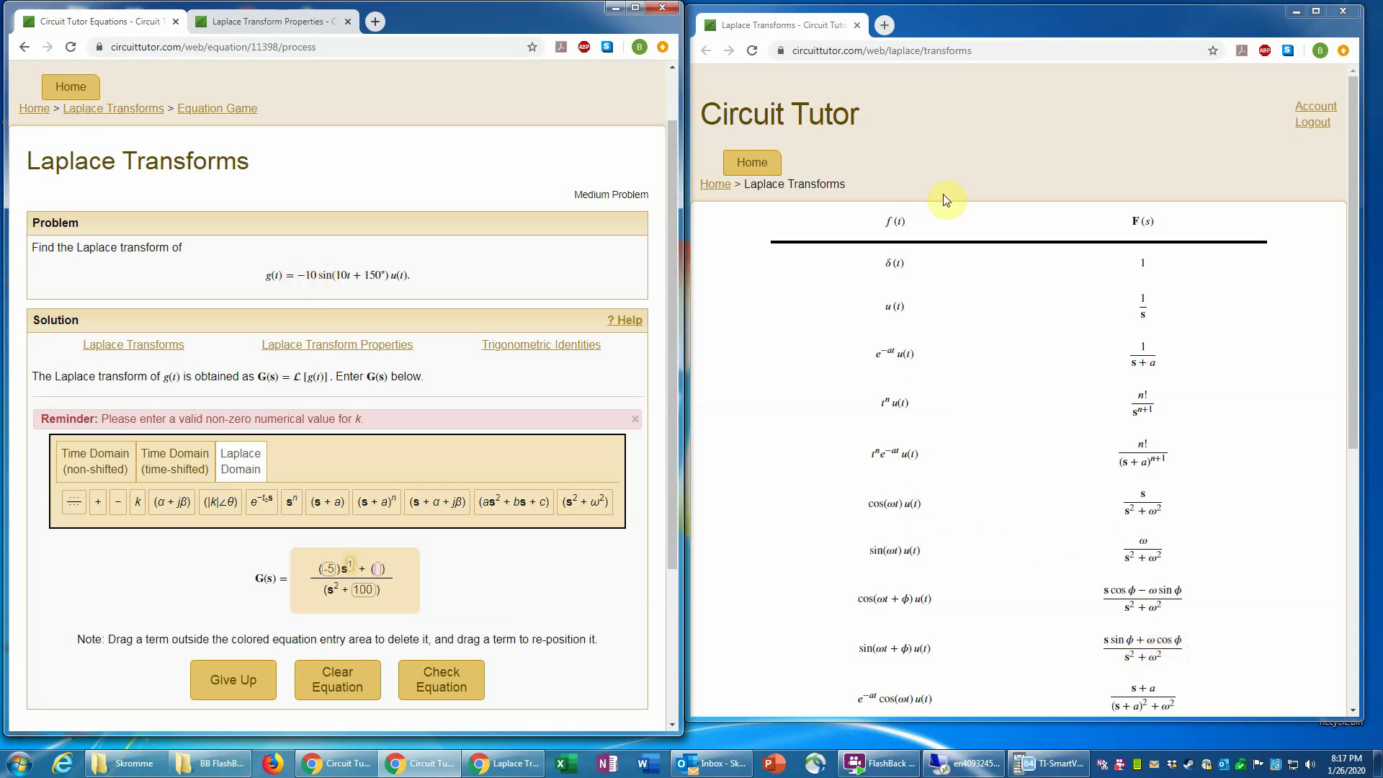
Compute −100×cos(150) = 86.60254038 in TI-SmartView CE.
{"action": "left_click", "coordinate": [1049, 764]}
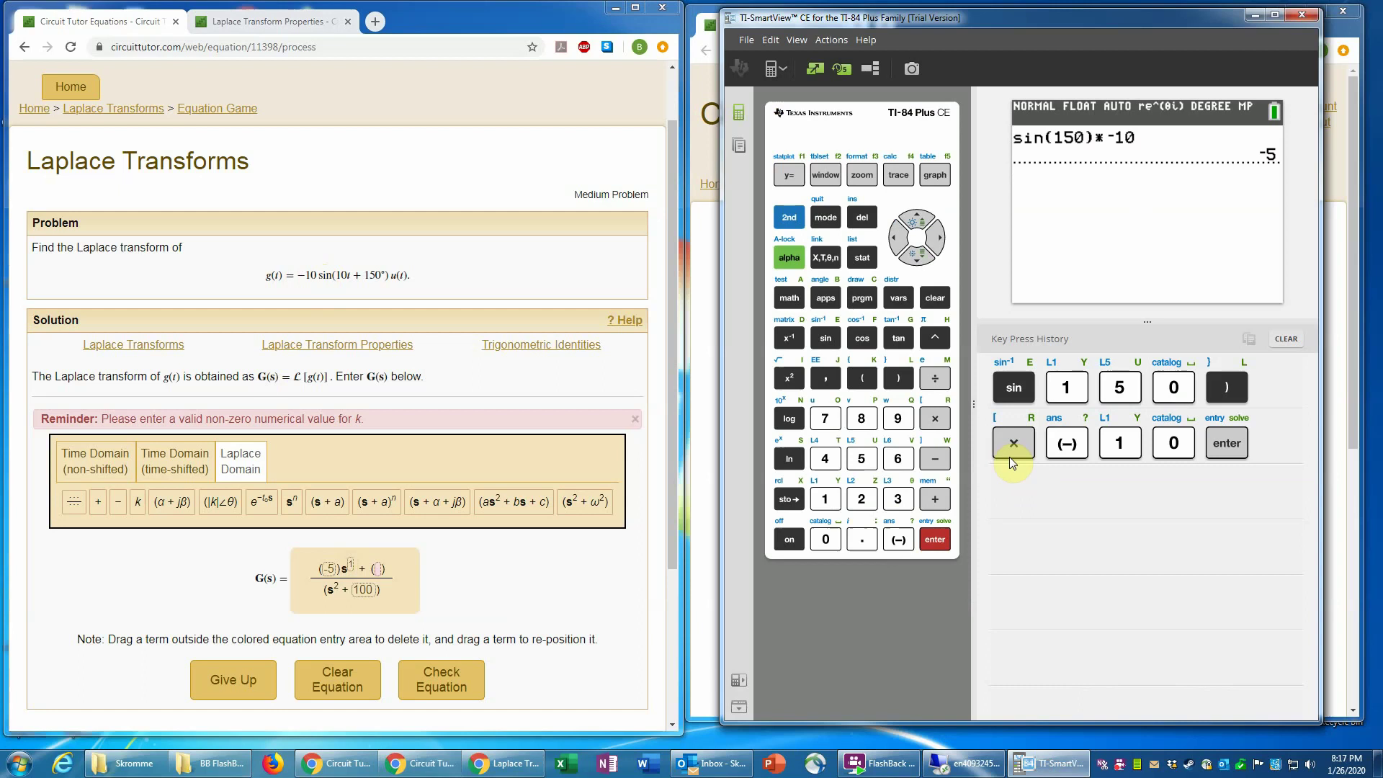
{"action": "left_click", "coordinate": [898, 540]}
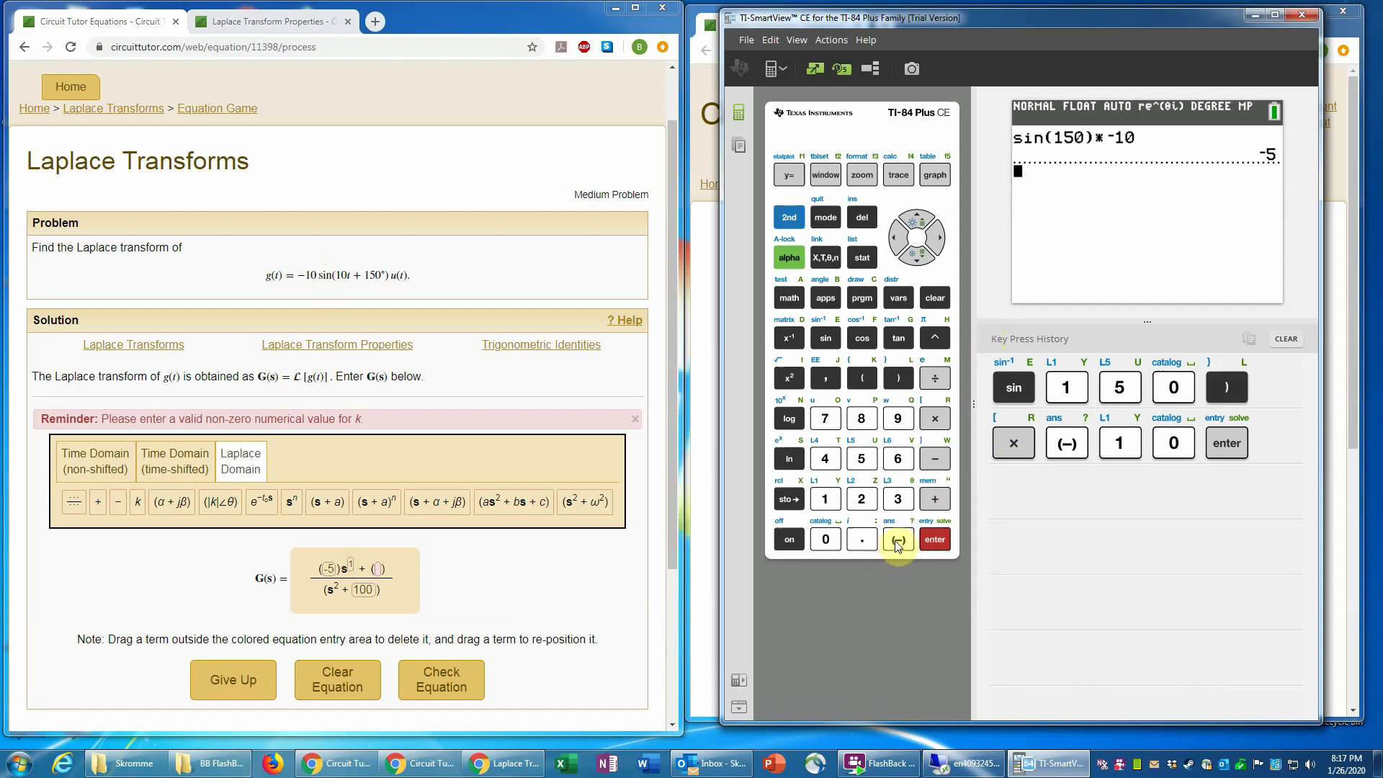
{"action": "left_click", "coordinate": [825, 498]}
{"action": "left_click", "coordinate": [826, 539]}
{"action": "left_click", "coordinate": [825, 539]}
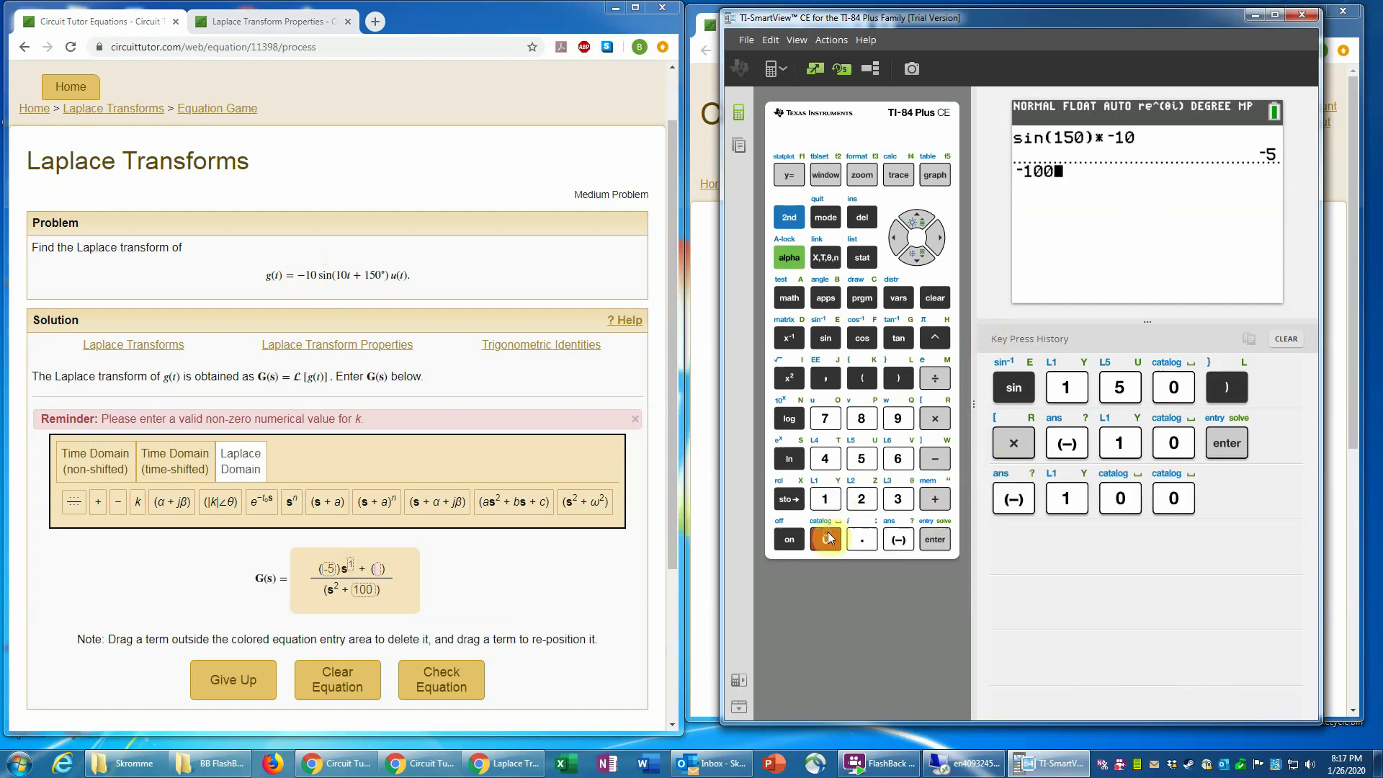
{"action": "left_click", "coordinate": [935, 419]}
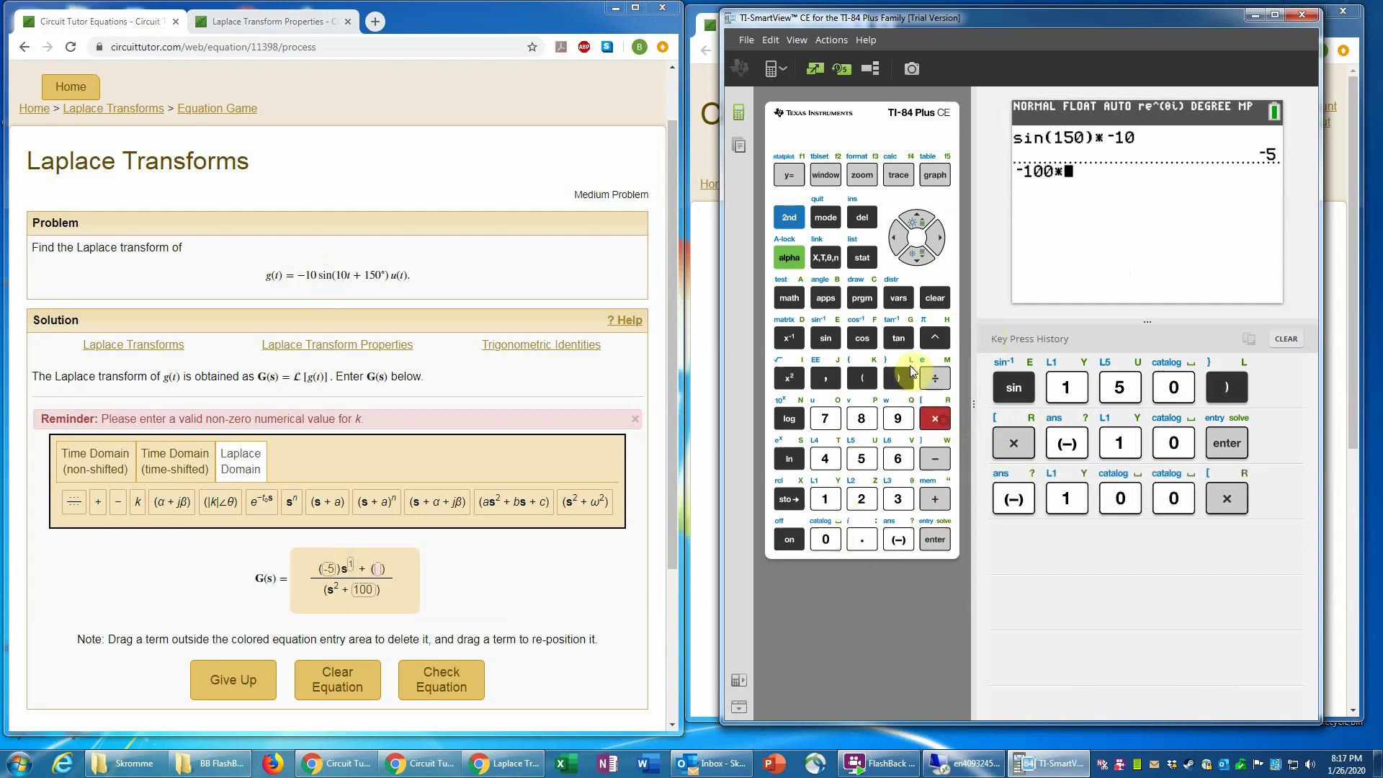
{"action": "left_click", "coordinate": [865, 338]}
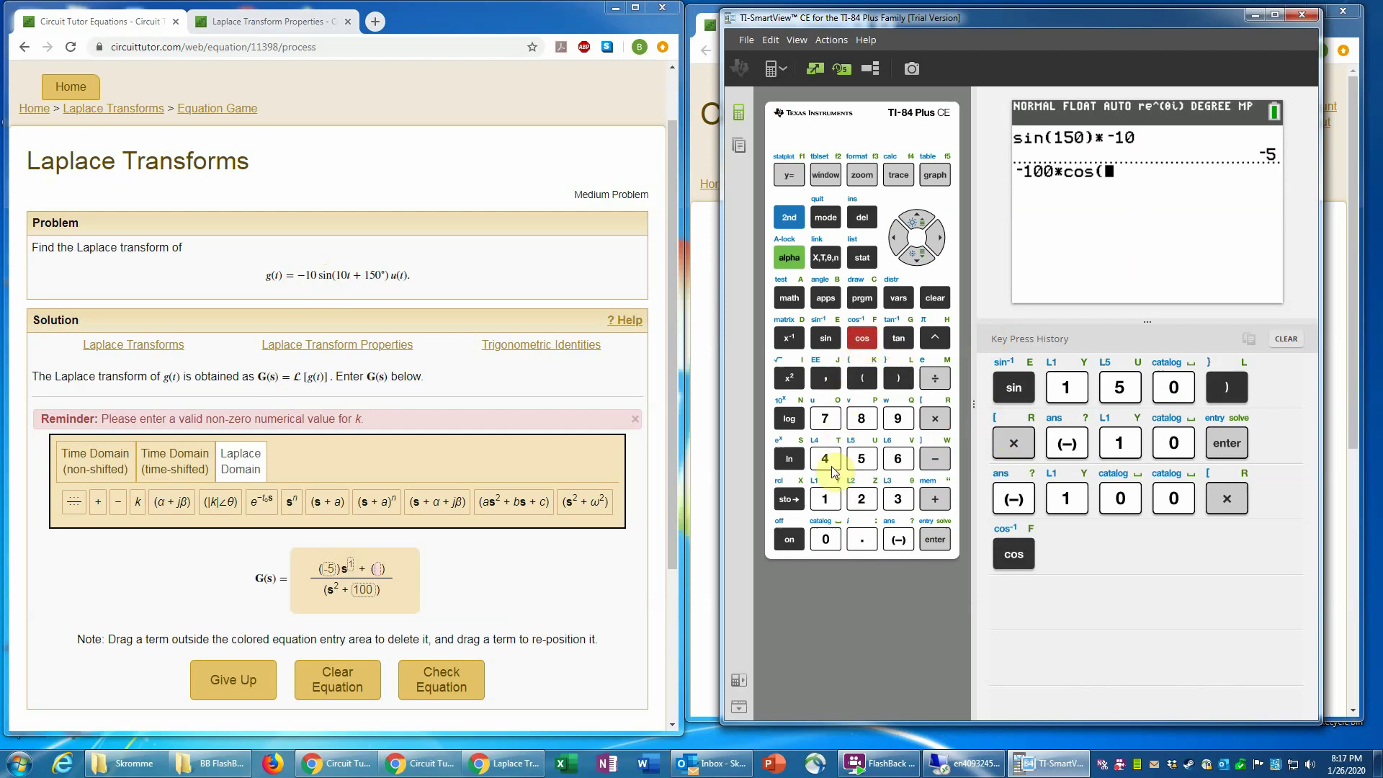
{"action": "left_click", "coordinate": [826, 497]}
{"action": "left_click", "coordinate": [861, 459]}
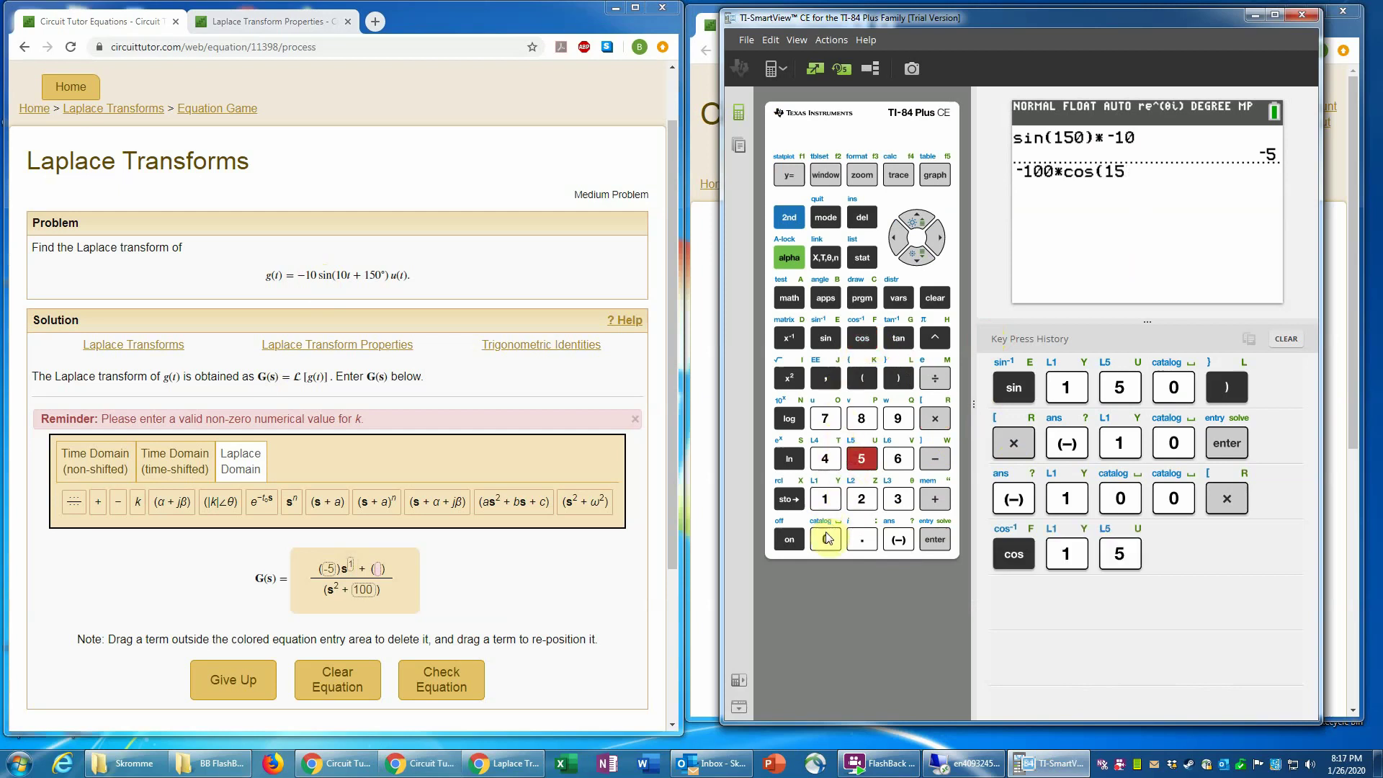
{"action": "left_click", "coordinate": [825, 538]}
{"action": "left_click", "coordinate": [898, 378]}
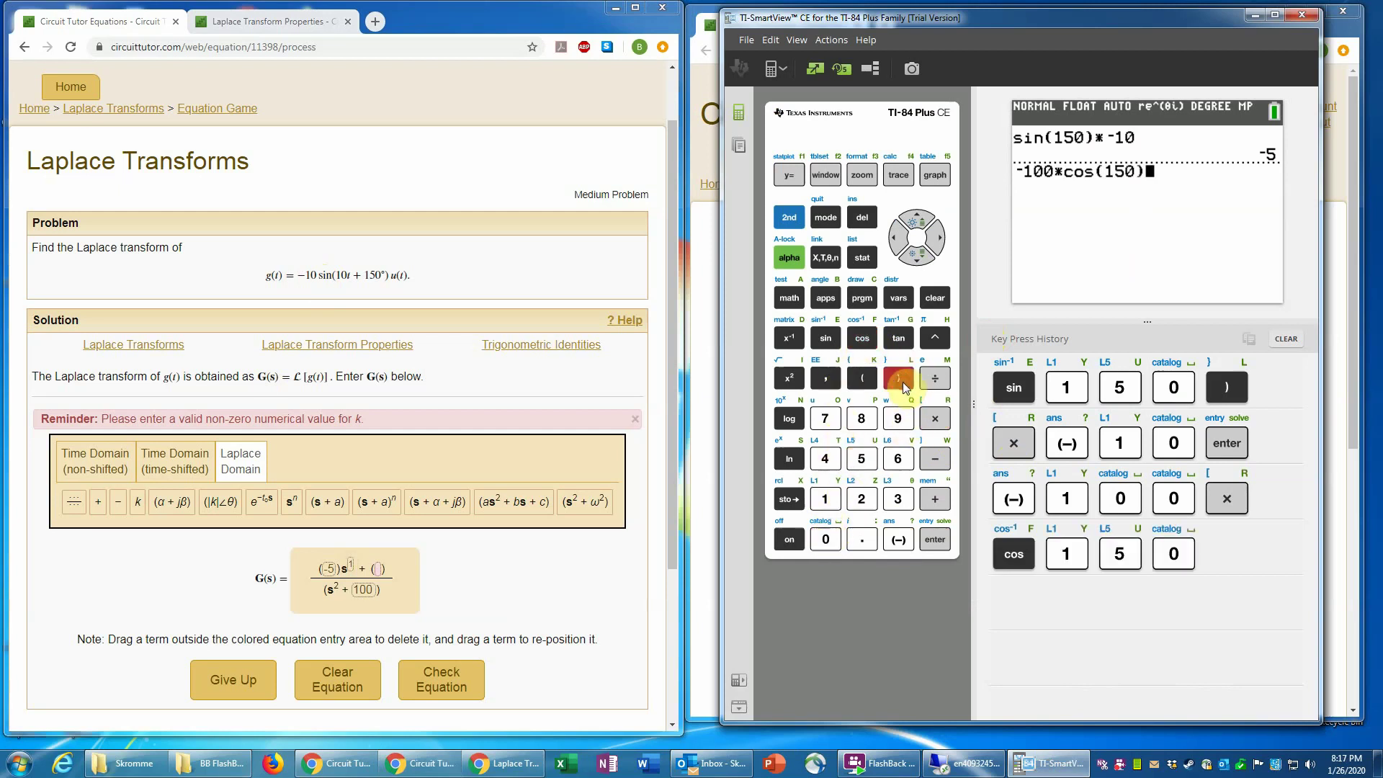
{"action": "left_click", "coordinate": [935, 539]}
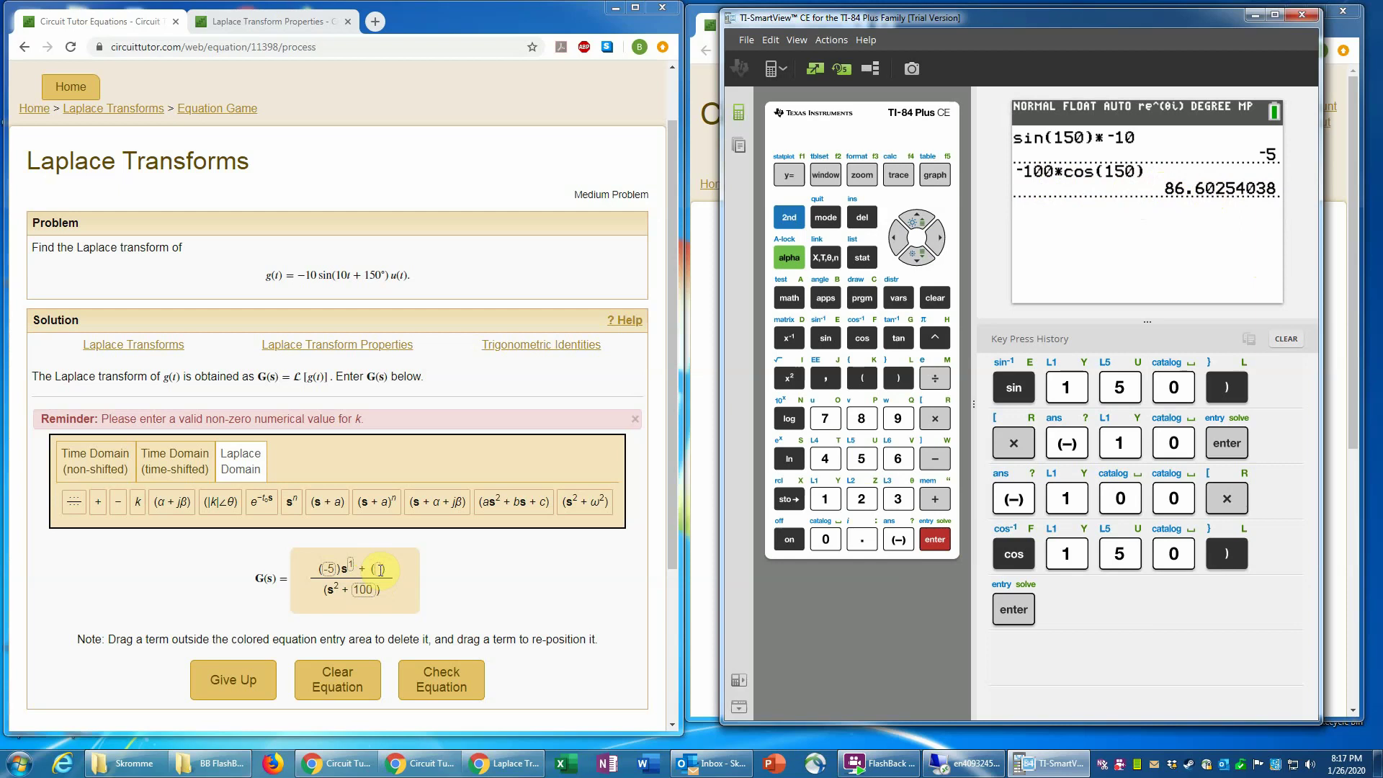
Enter 86.6 as the numerator constant, check the equation, and dismiss the correct-answer message.
{"action": "left_click", "coordinate": [378, 569]}
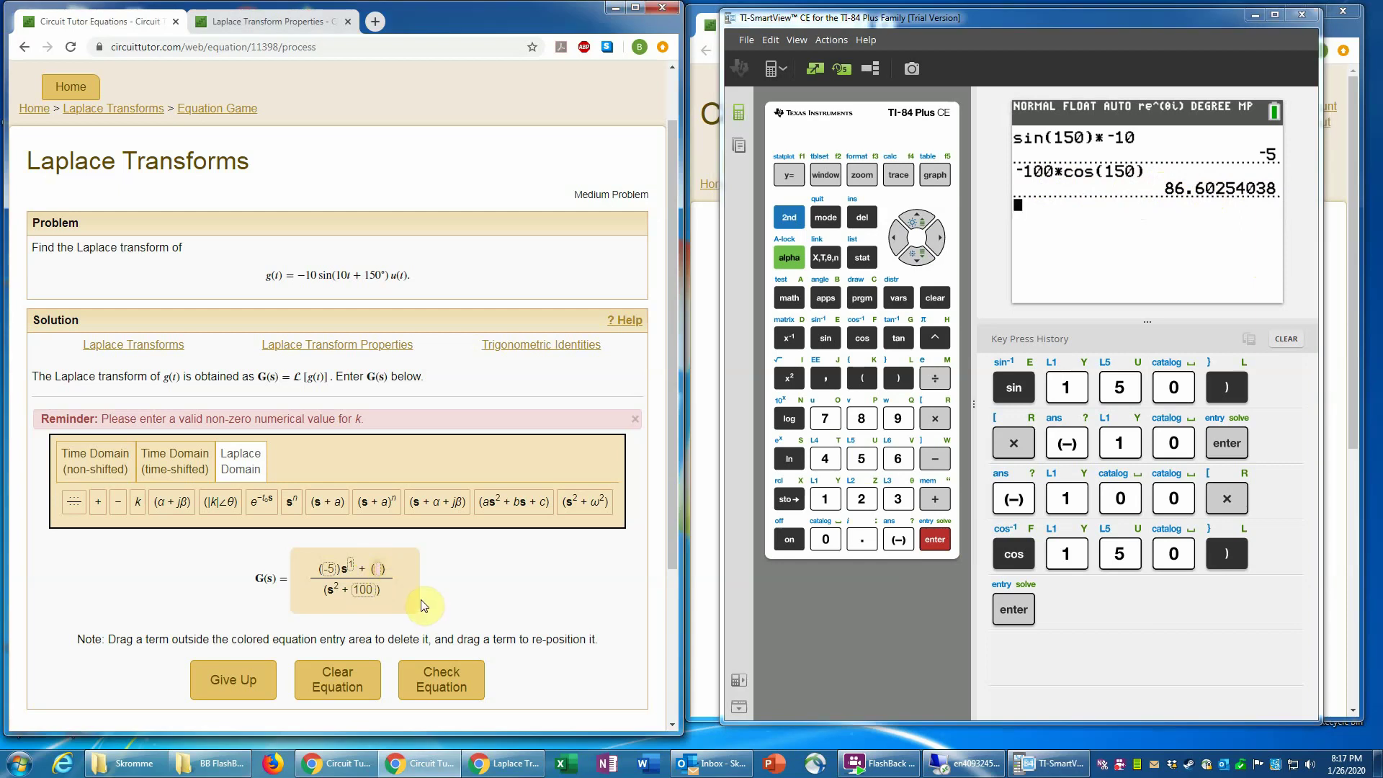
{"action": "type", "text": "86.6"}
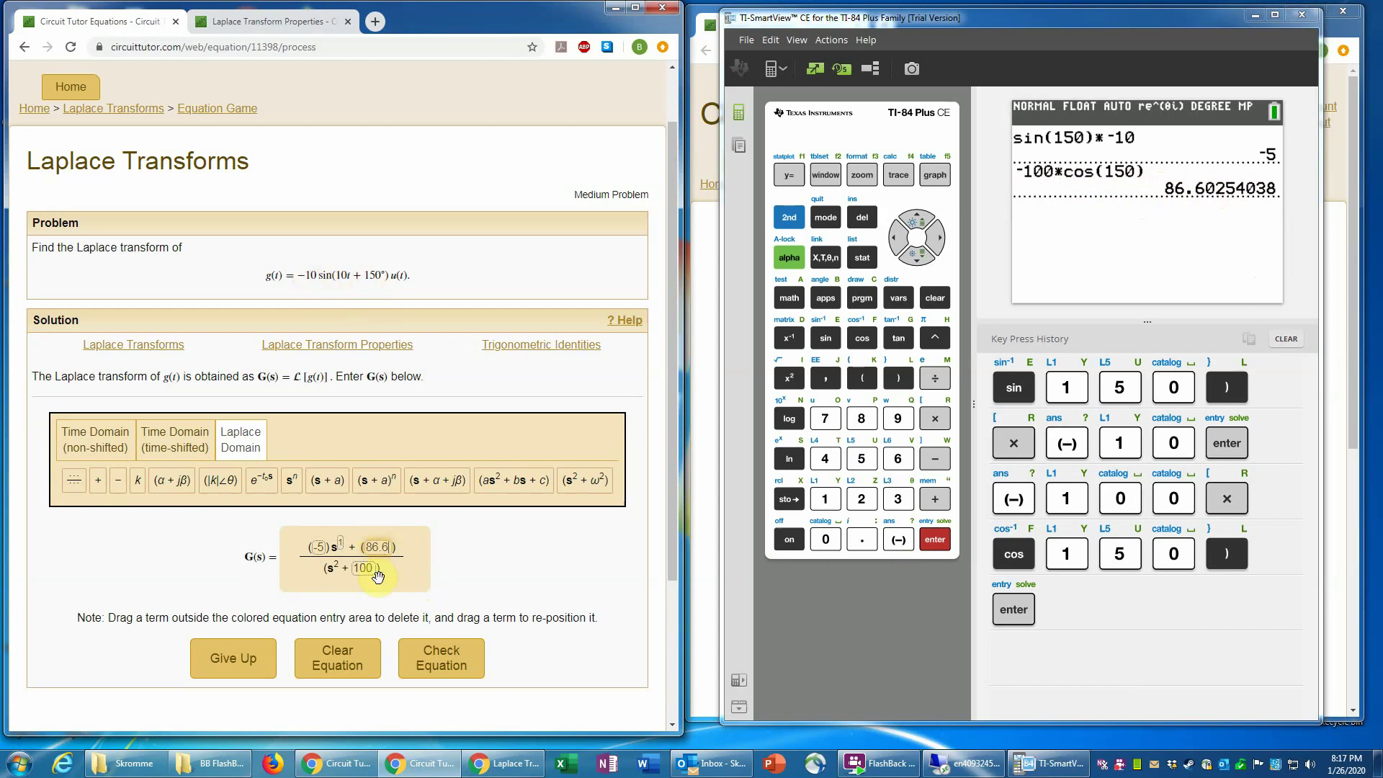
{"action": "left_click", "coordinate": [445, 661]}
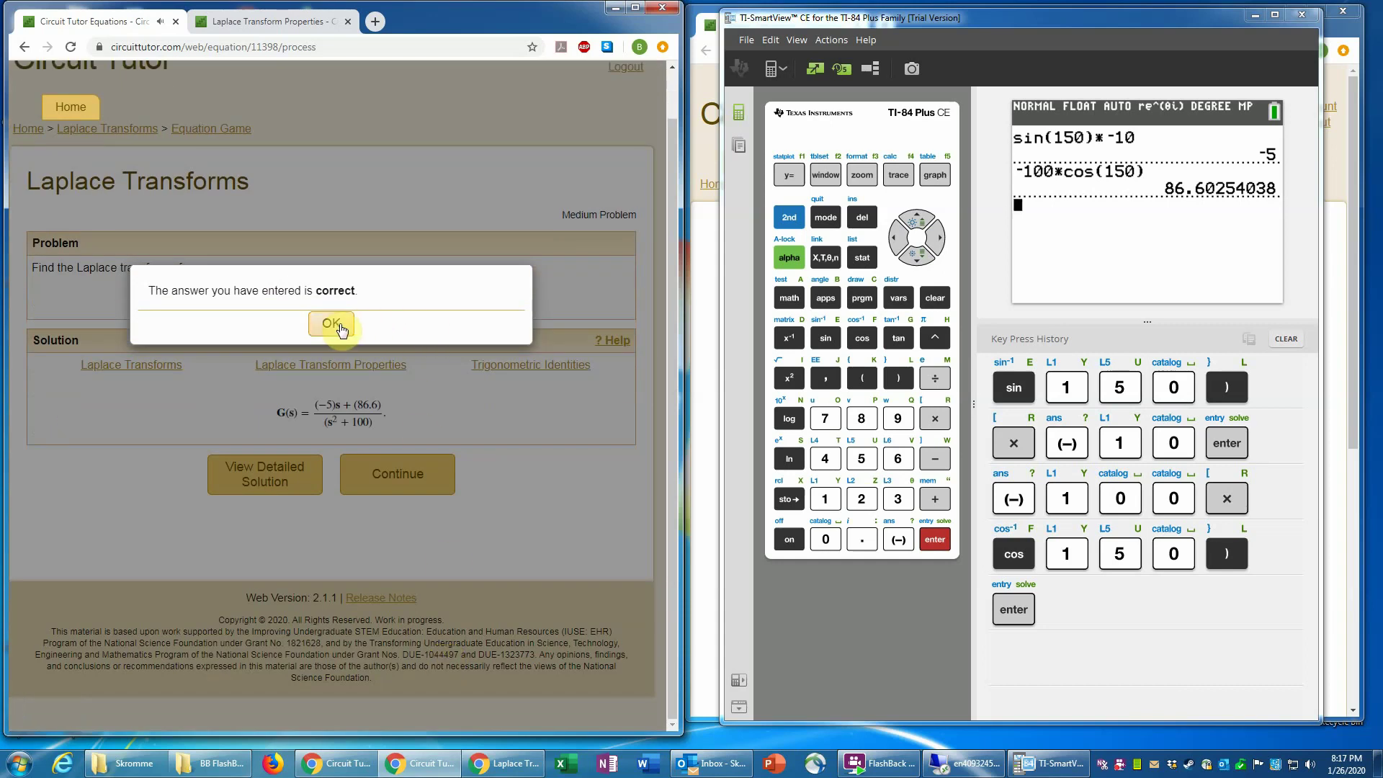
{"action": "left_click", "coordinate": [338, 326]}
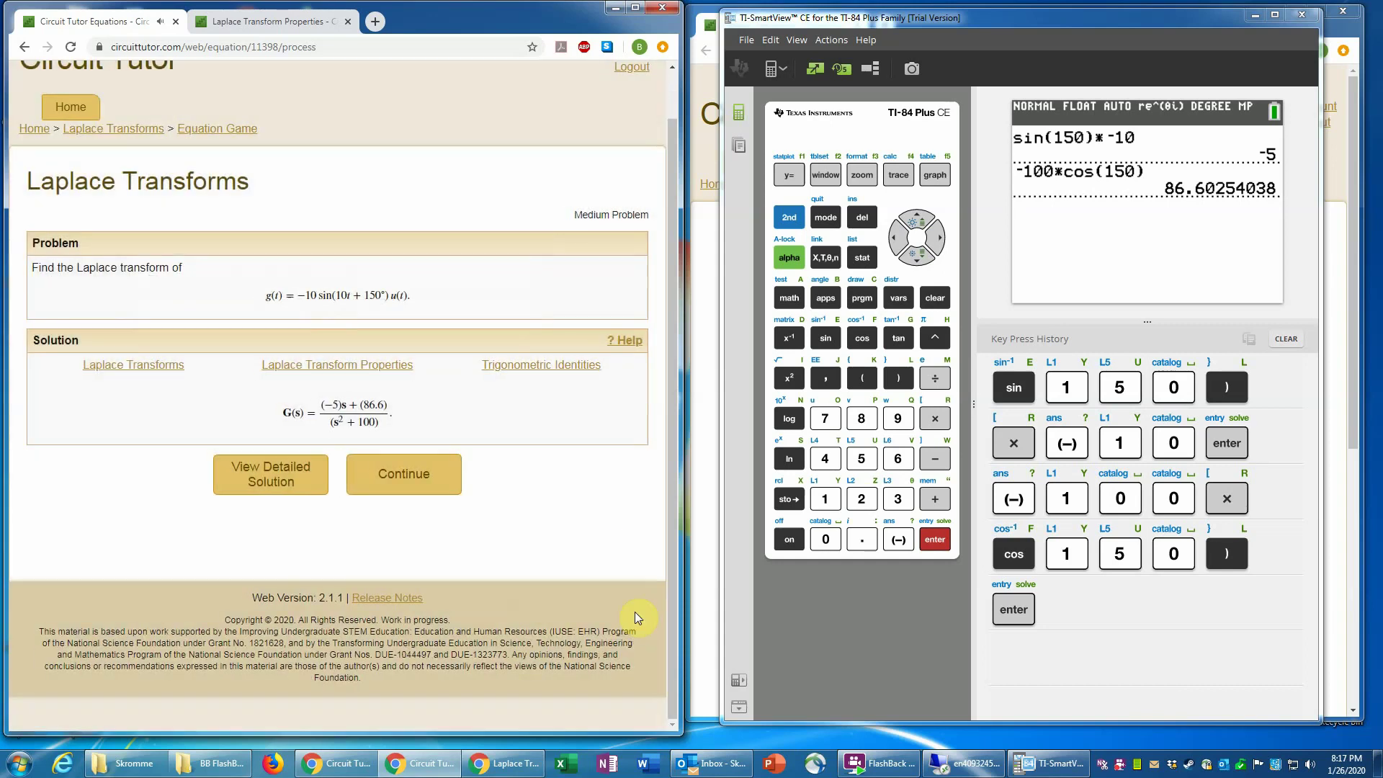
Read through the detailed solution, then go back to the Laplace Transforms level menu.
{"action": "left_click", "coordinate": [281, 484]}
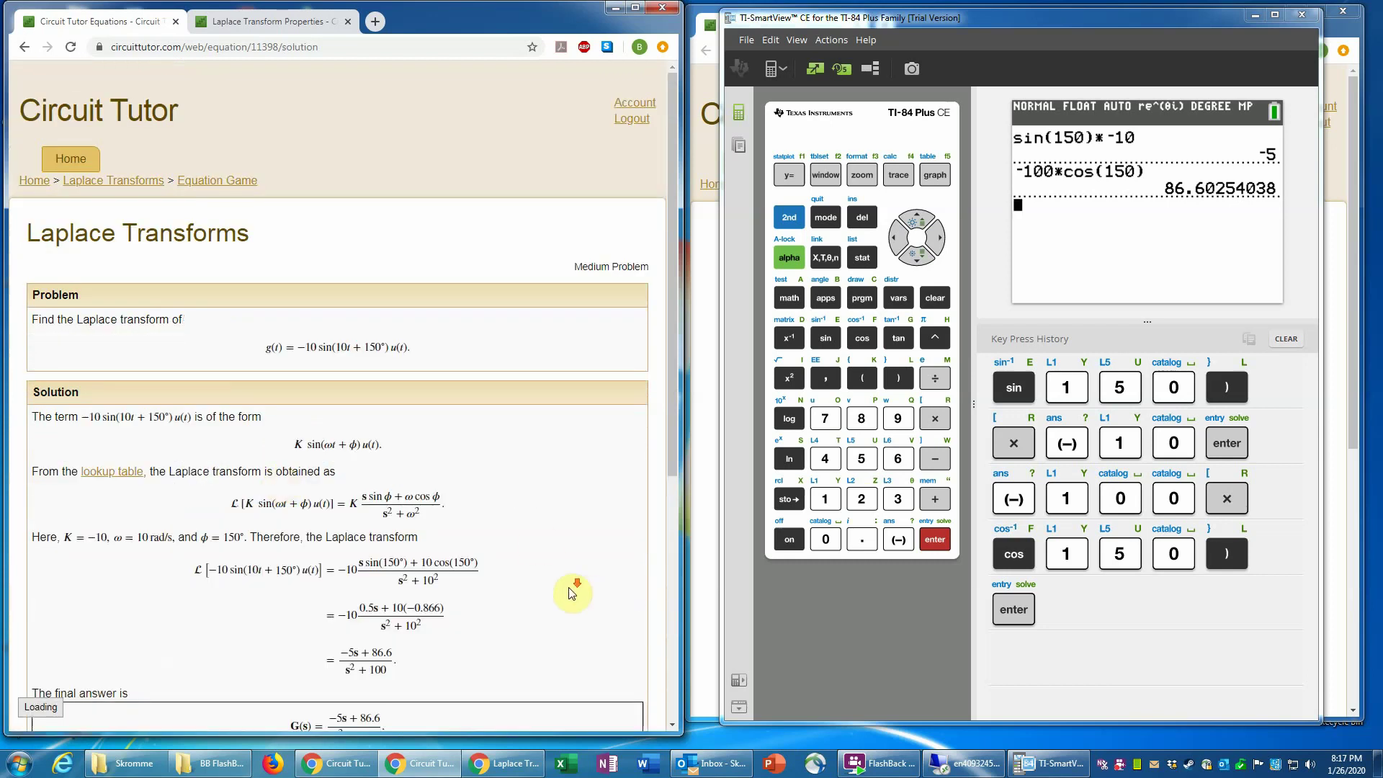
{"action": "scroll", "coordinate": [571, 586], "scroll_direction": "down", "scroll_amount": 3}
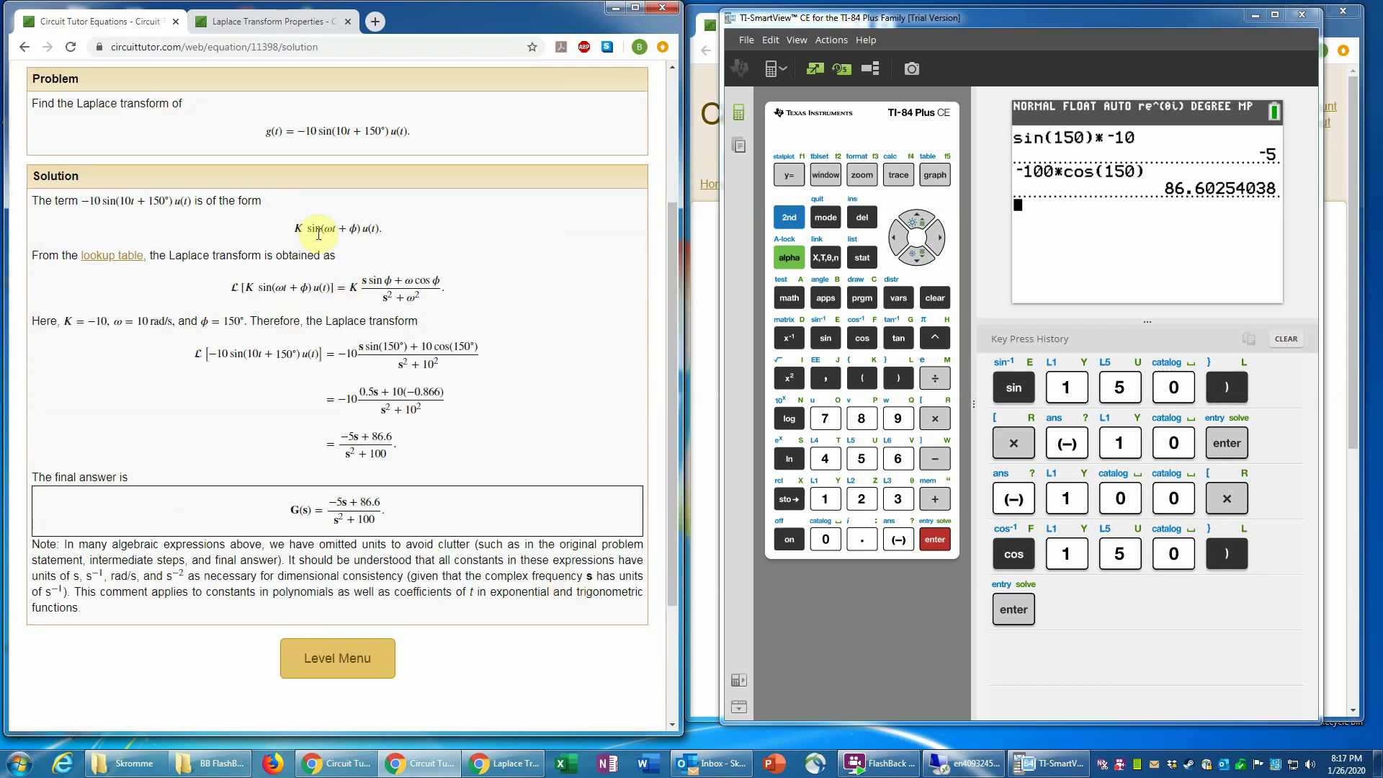
{"action": "left_click", "coordinate": [350, 658]}
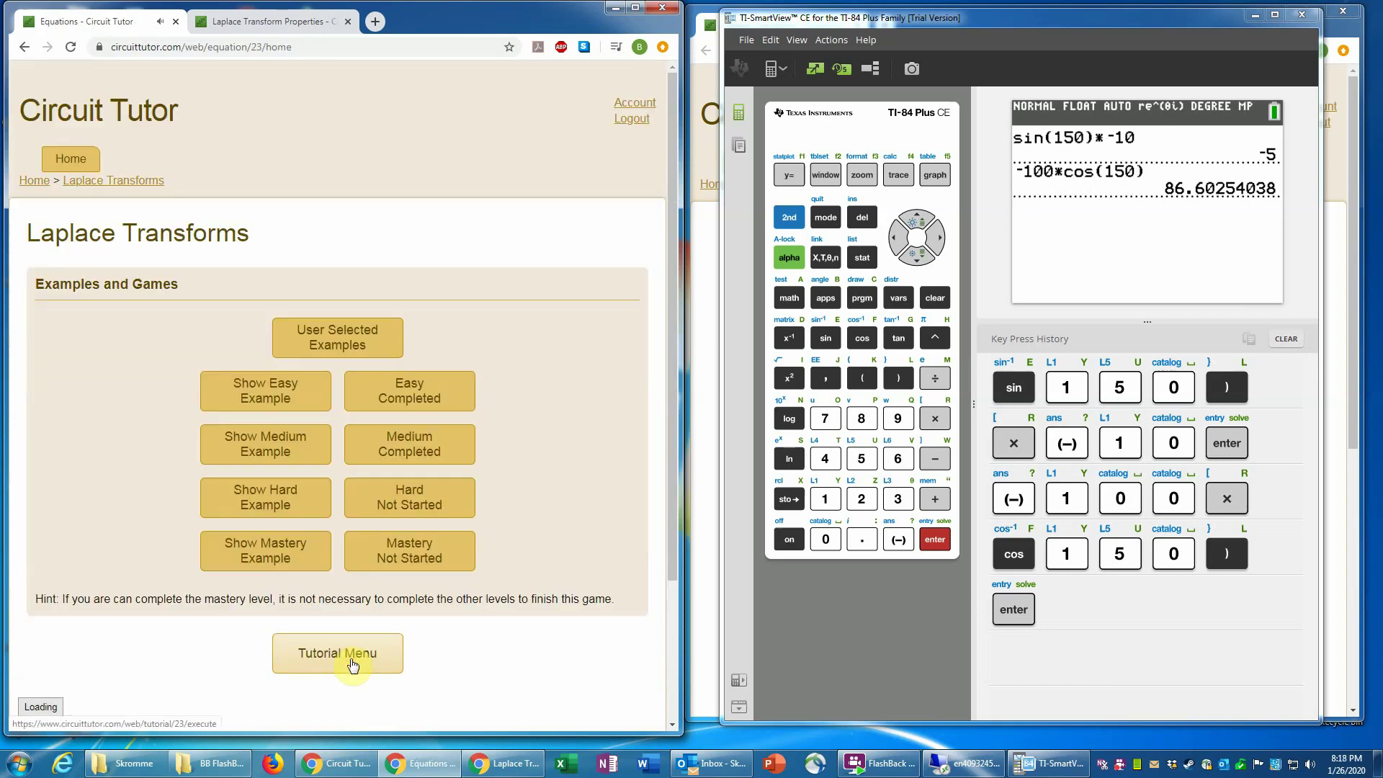